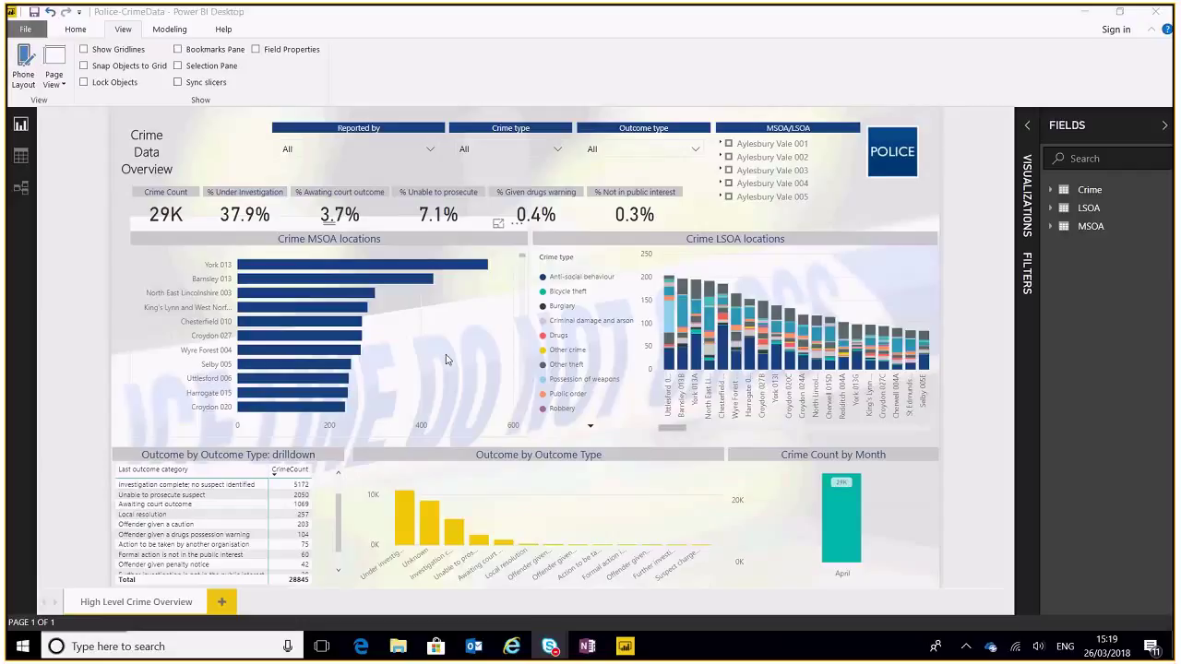
# Cross-filter the report to York 013, then clear that cross-filter again.
pyautogui.click(108, 344)
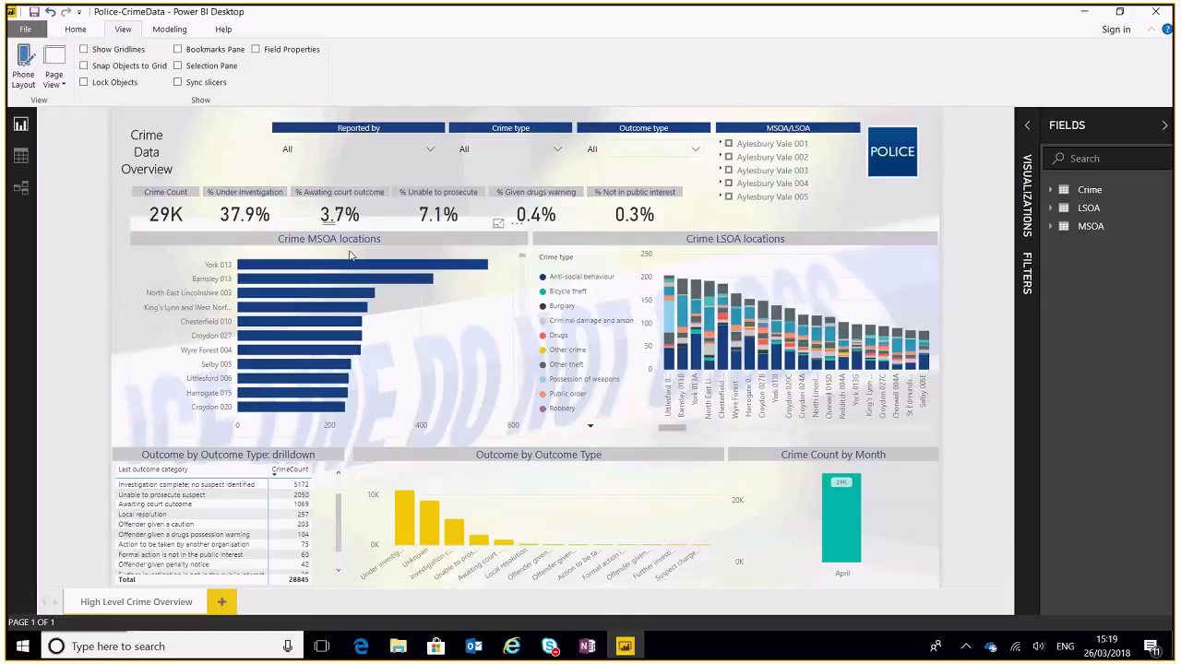
pyautogui.moveTo(394, 271)
pyautogui.click(342, 269)
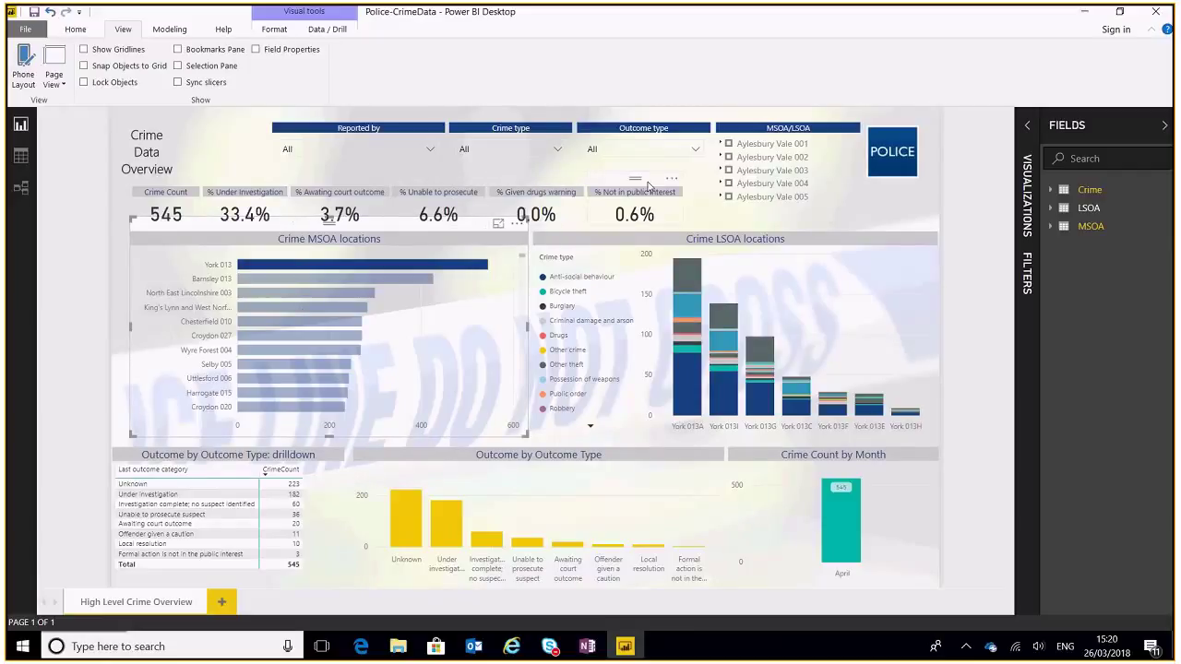
pyautogui.click(443, 363)
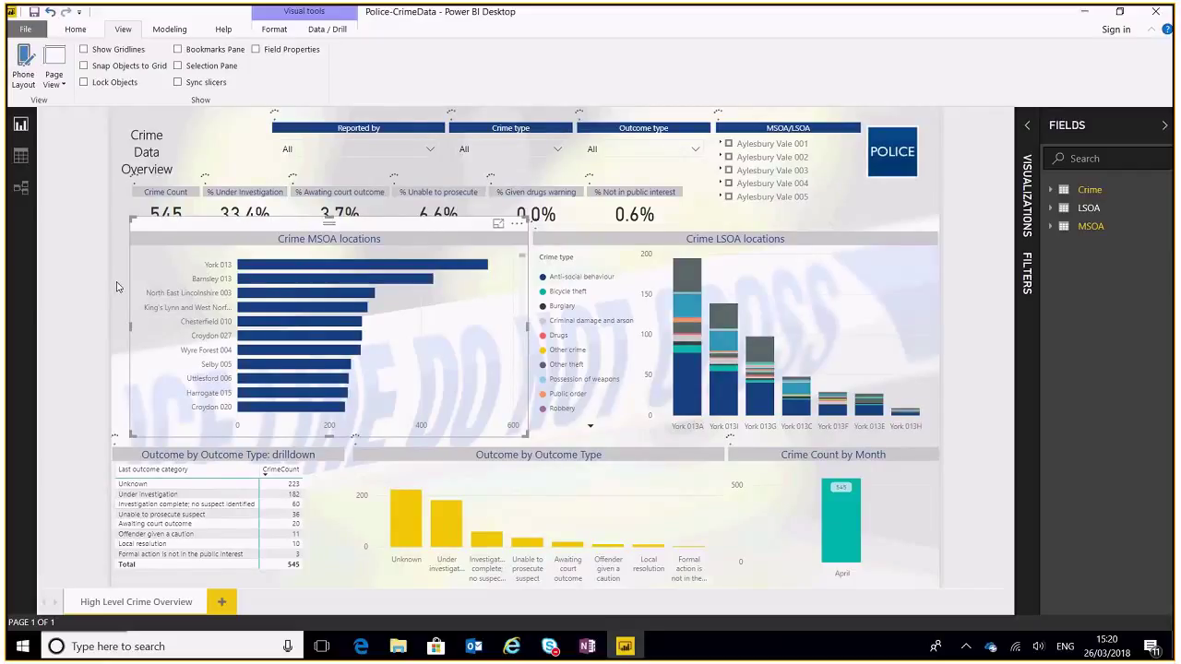
# Set the slicers to Derbyshire Constabulary, Bicycle theft, Under investigation and Chesterfield 010.
pyautogui.click(428, 151)
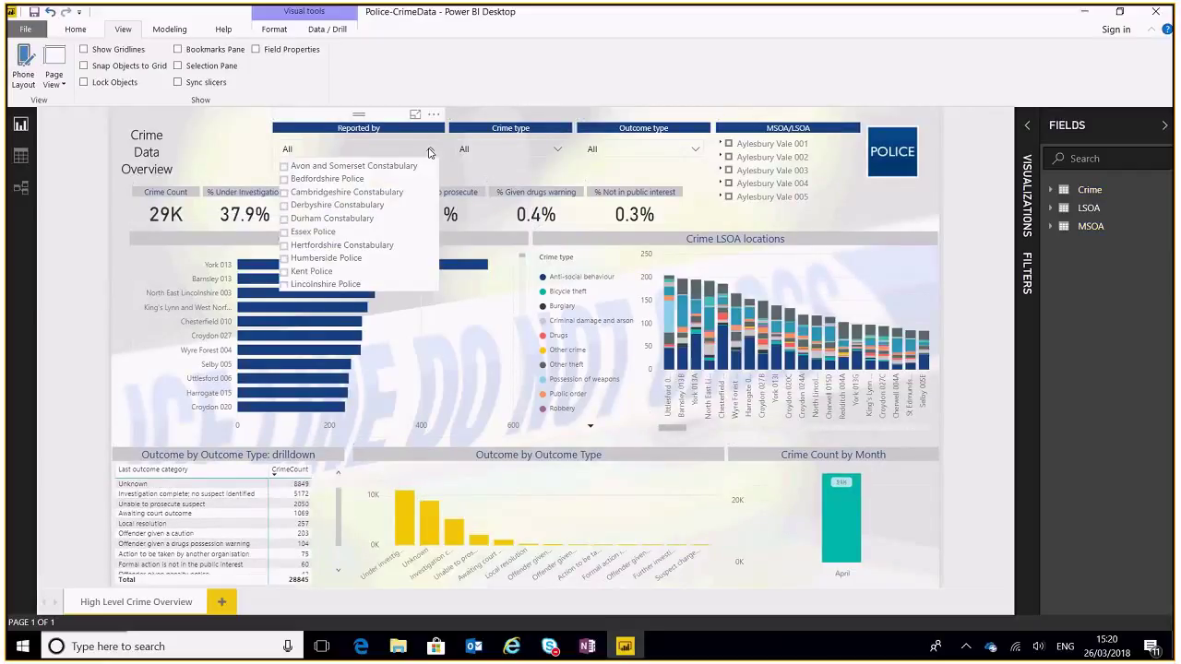
pyautogui.click(353, 205)
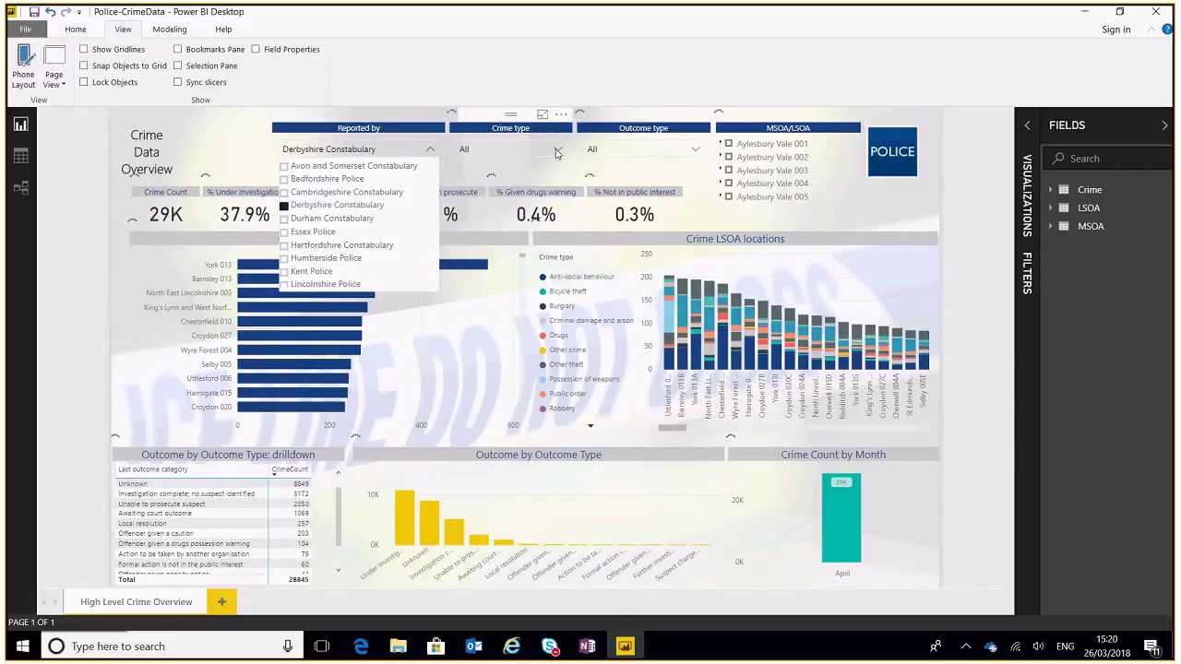
pyautogui.click(557, 153)
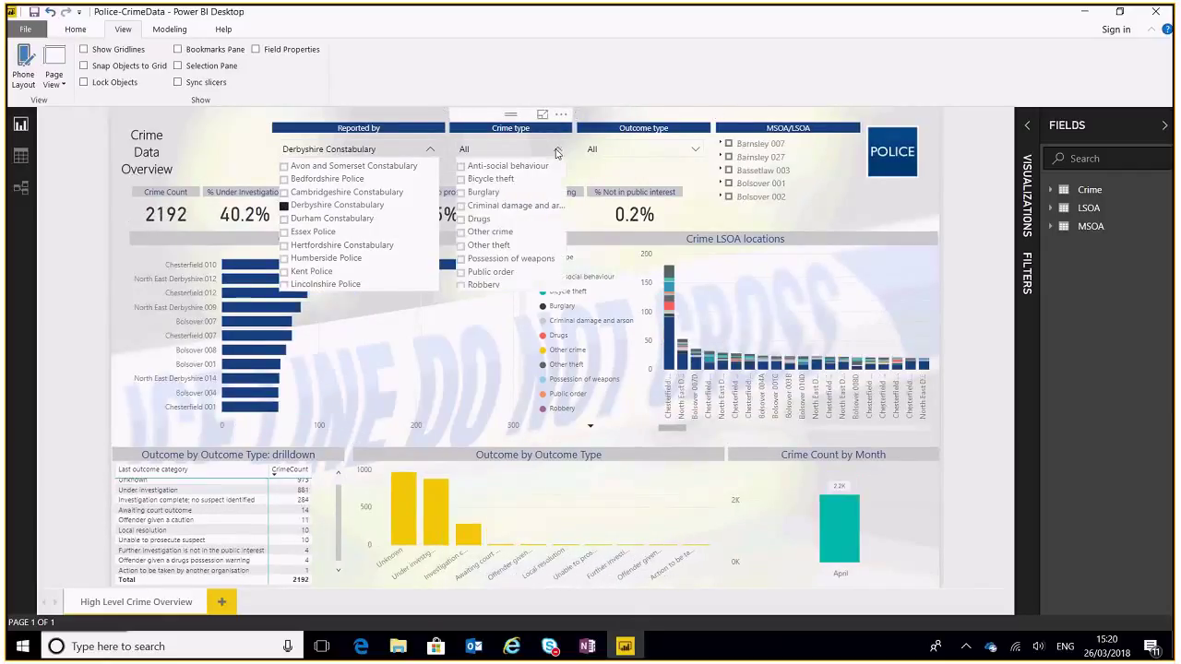
pyautogui.click(488, 180)
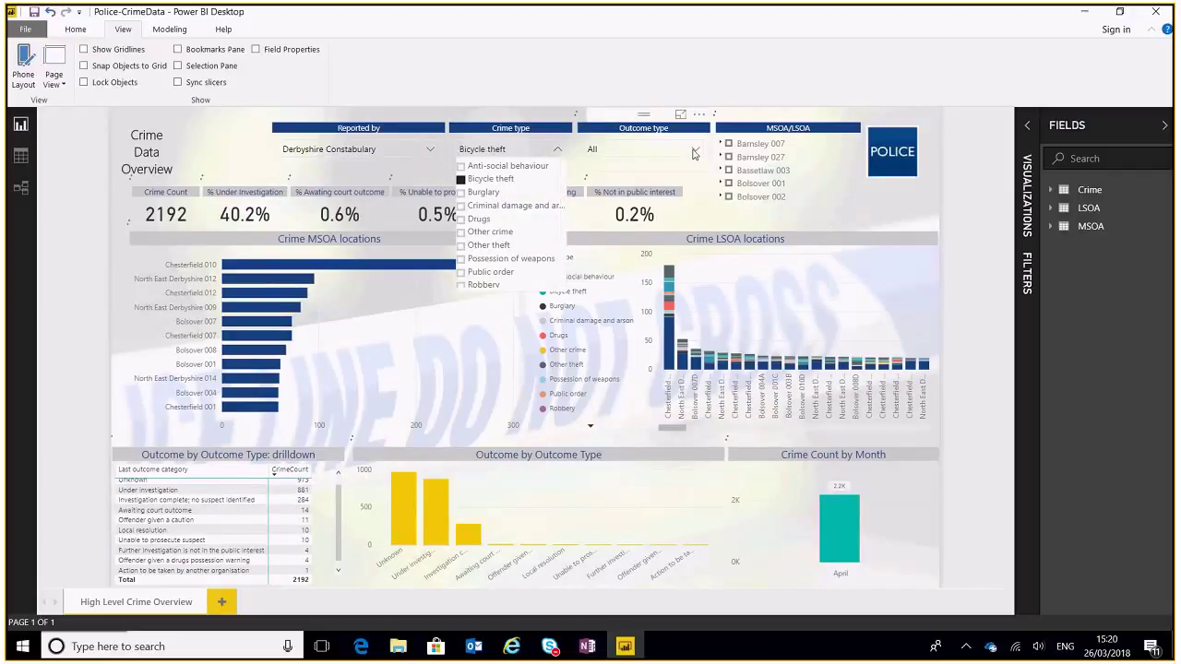
pyautogui.click(695, 154)
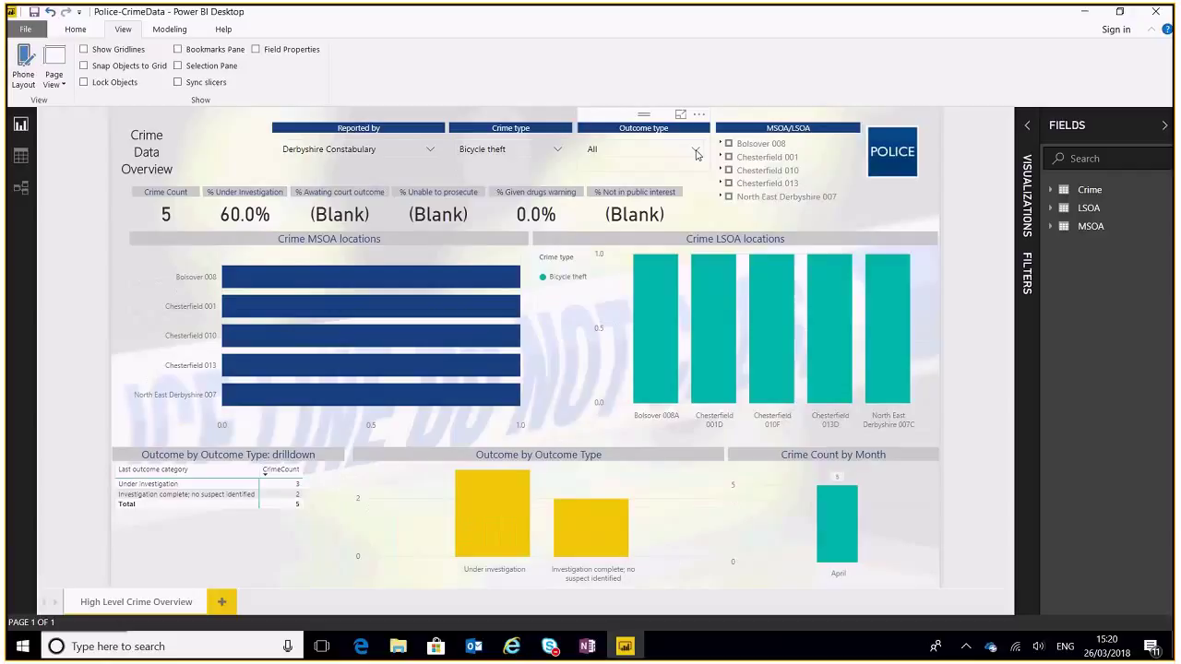
pyautogui.click(697, 154)
pyautogui.click(660, 179)
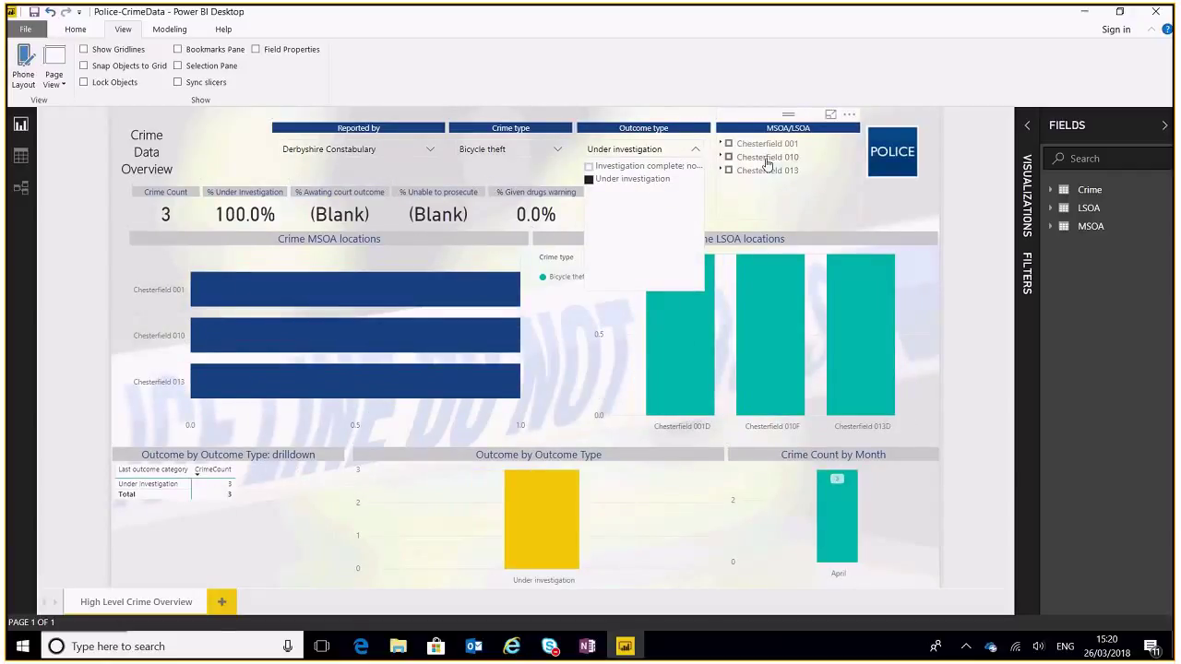
pyautogui.click(764, 162)
pyautogui.click(765, 159)
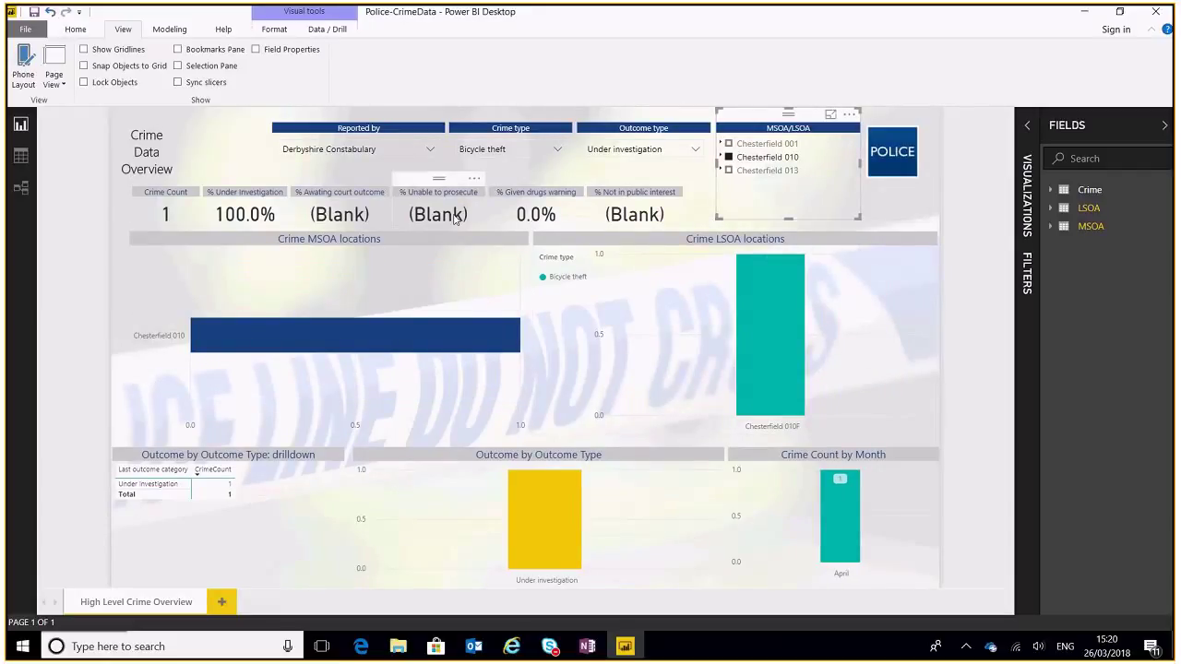
# Untick Chesterfield 010, Under investigation, Bicycle theft and Derbyshire Constabulary in their slicers.
pyautogui.click(433, 151)
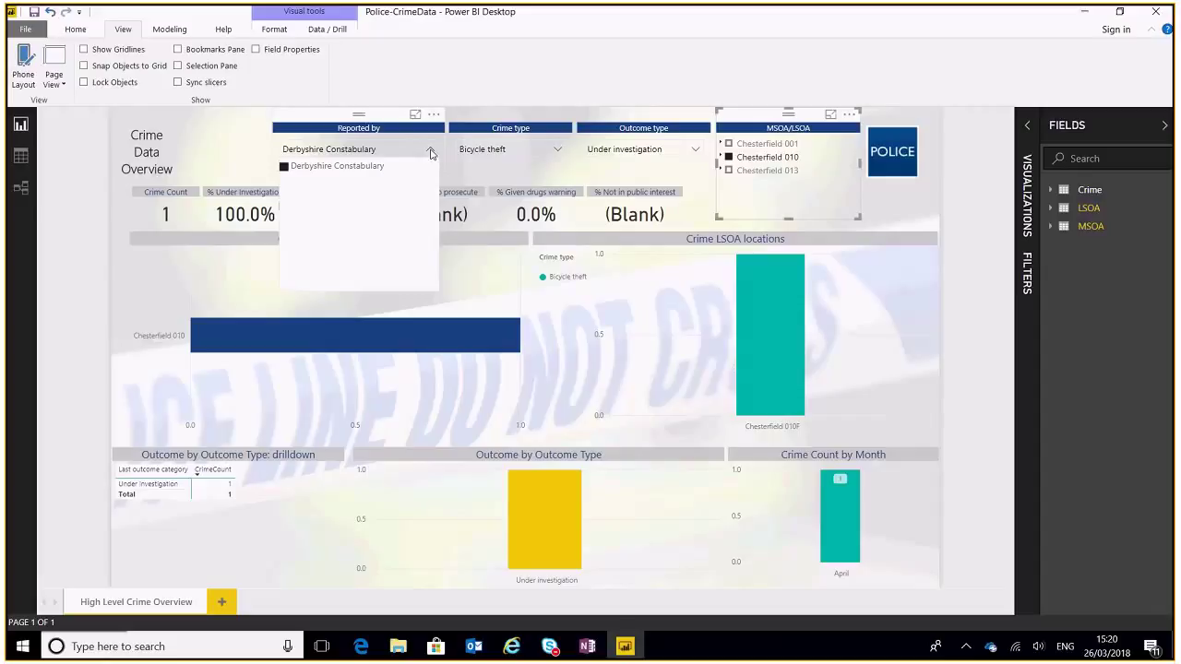
pyautogui.click(429, 152)
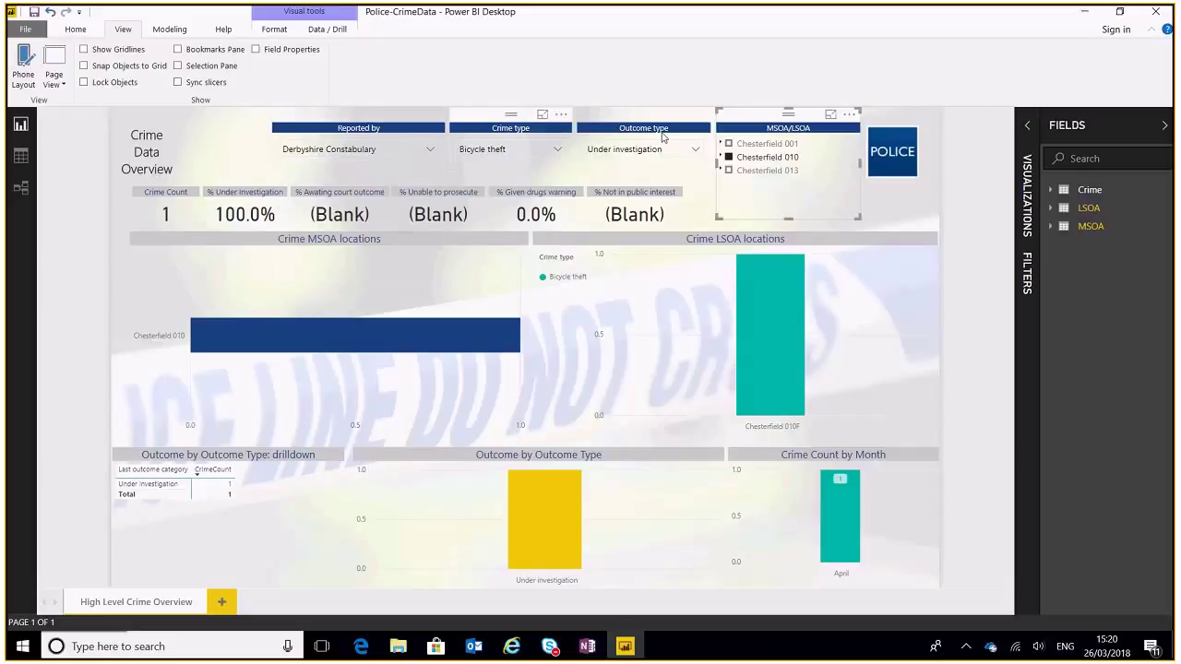
pyautogui.click(769, 158)
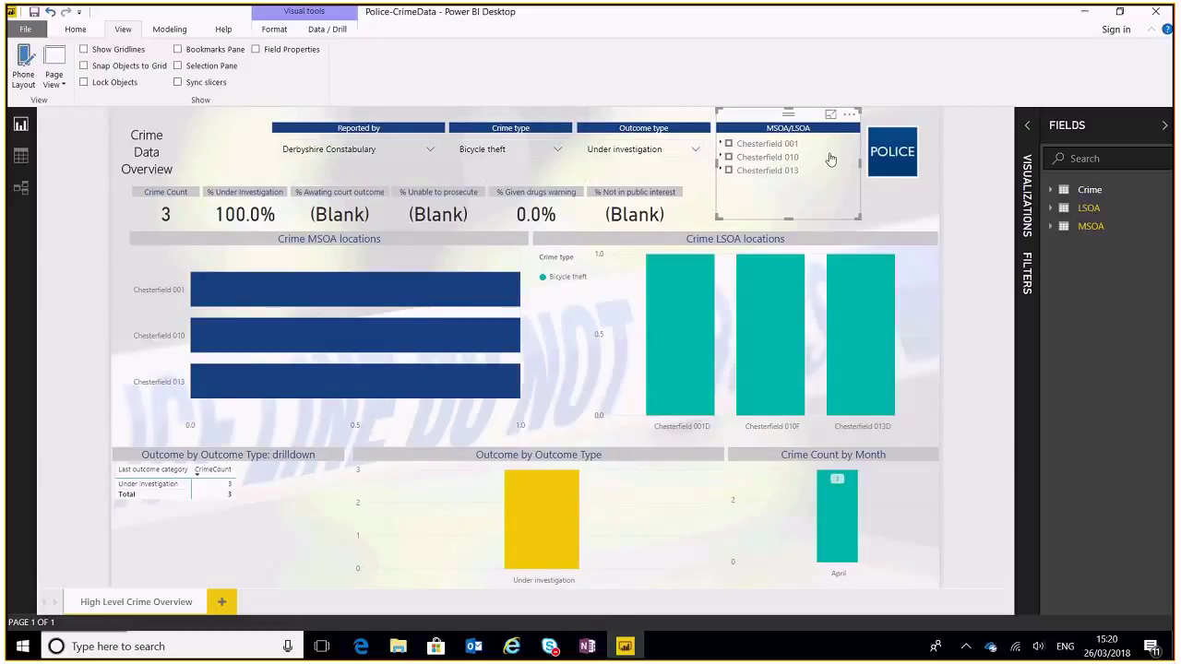
pyautogui.click(695, 149)
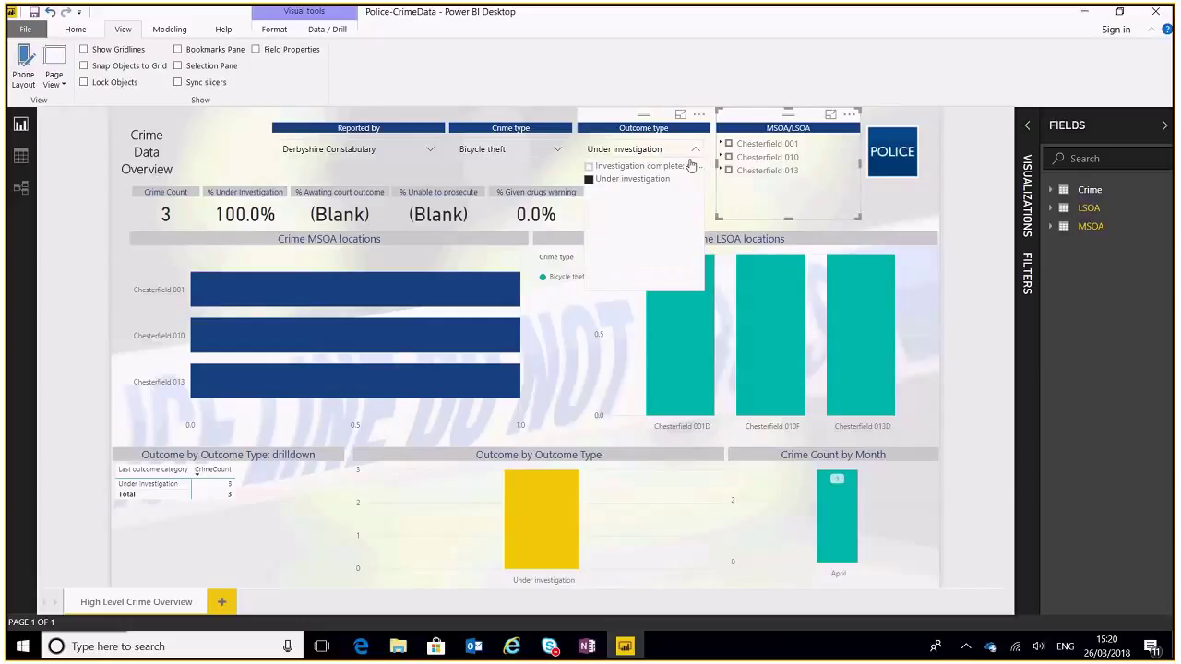
pyautogui.click(637, 180)
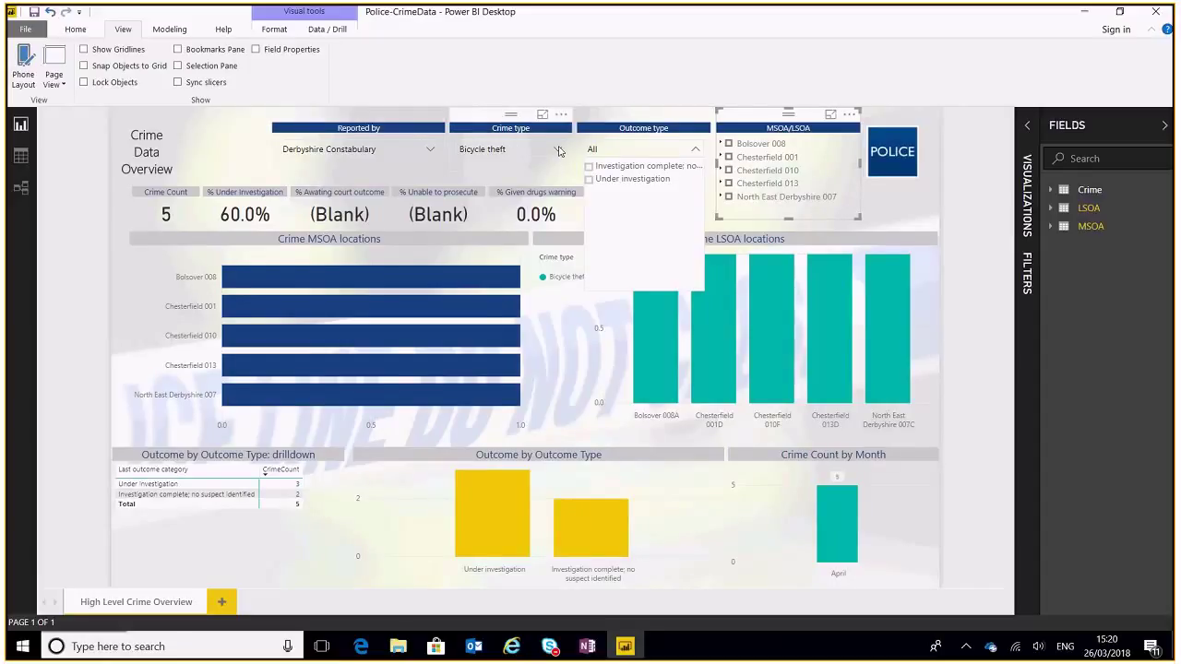
pyautogui.click(557, 149)
pyautogui.click(490, 181)
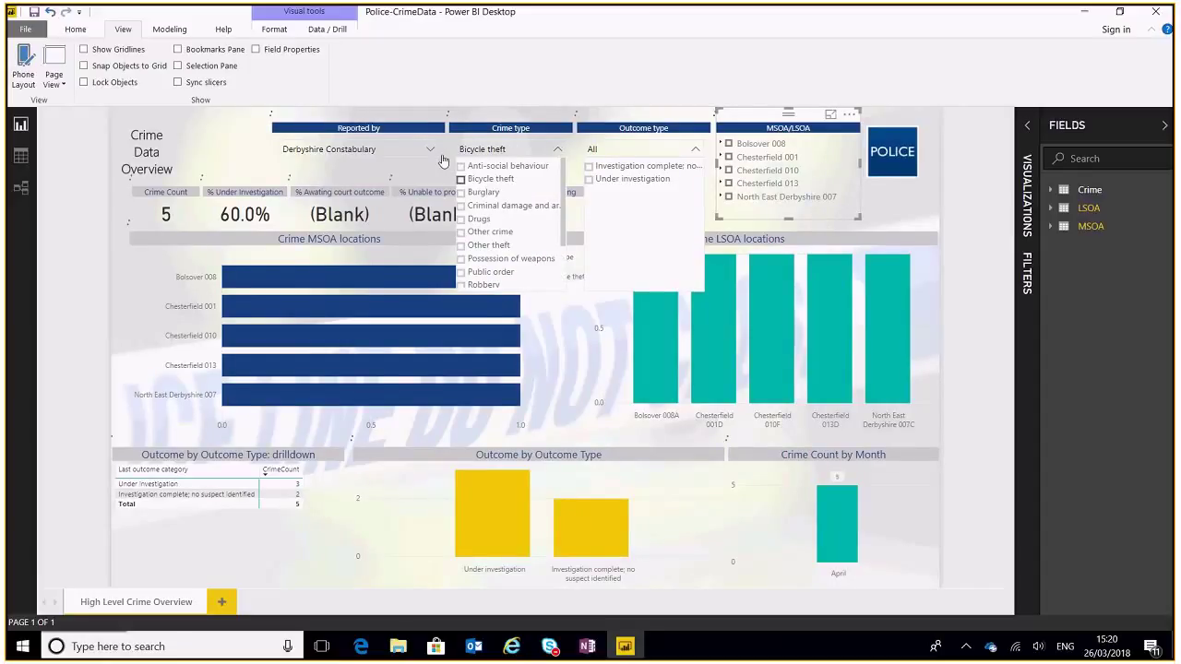
pyautogui.click(430, 150)
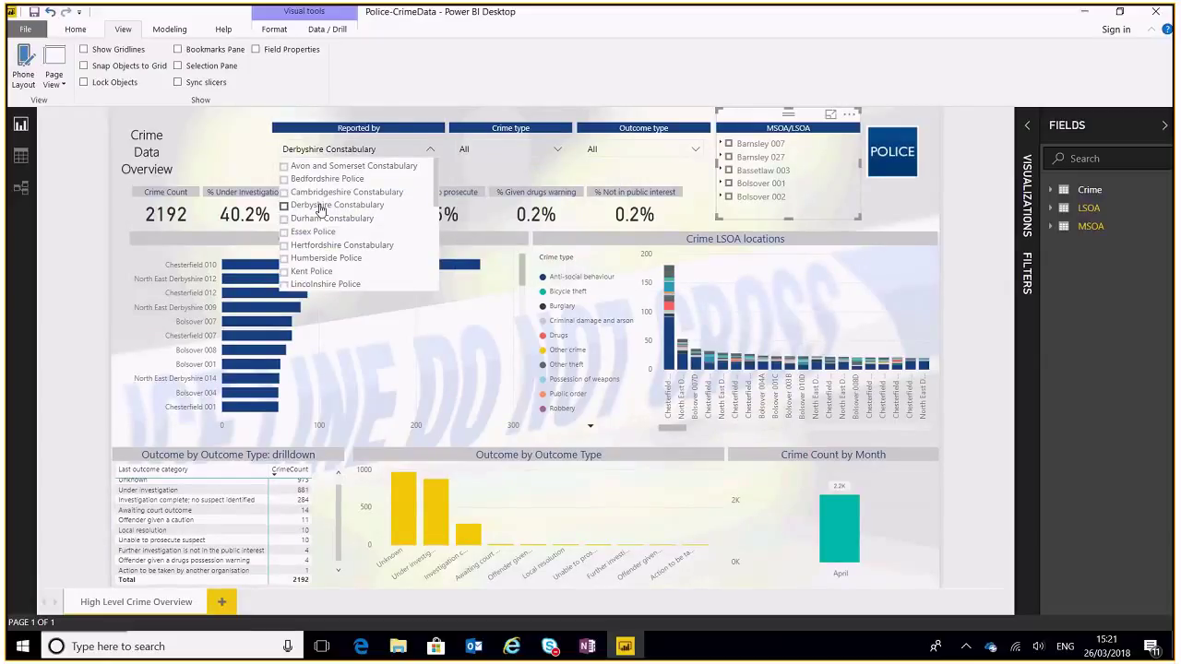
pyautogui.click(284, 205)
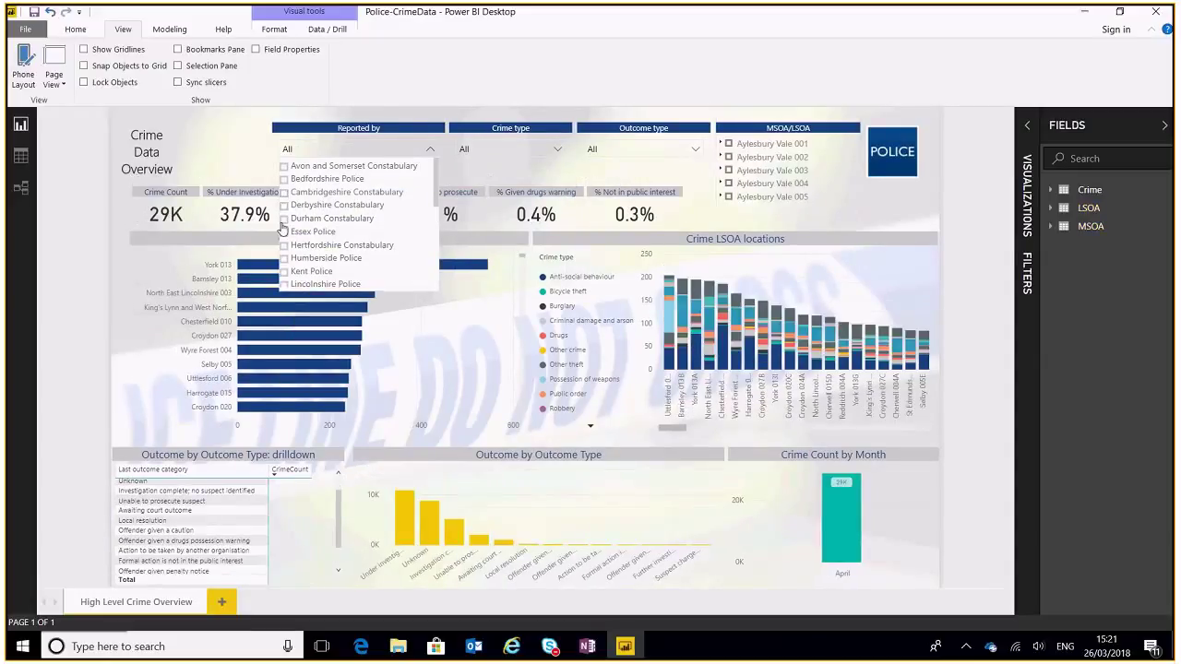
pyautogui.press('Escape')
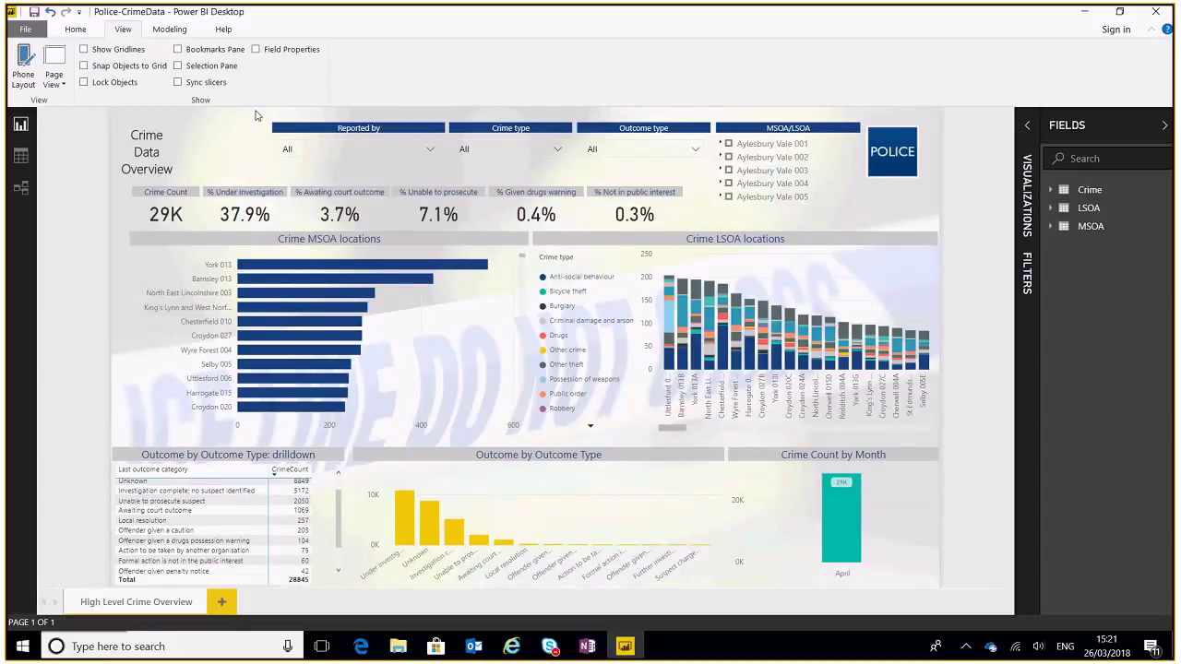
# Insert the clear-filters picture file and drag it beside the Crime Data Overview title.
pyautogui.click(75, 29)
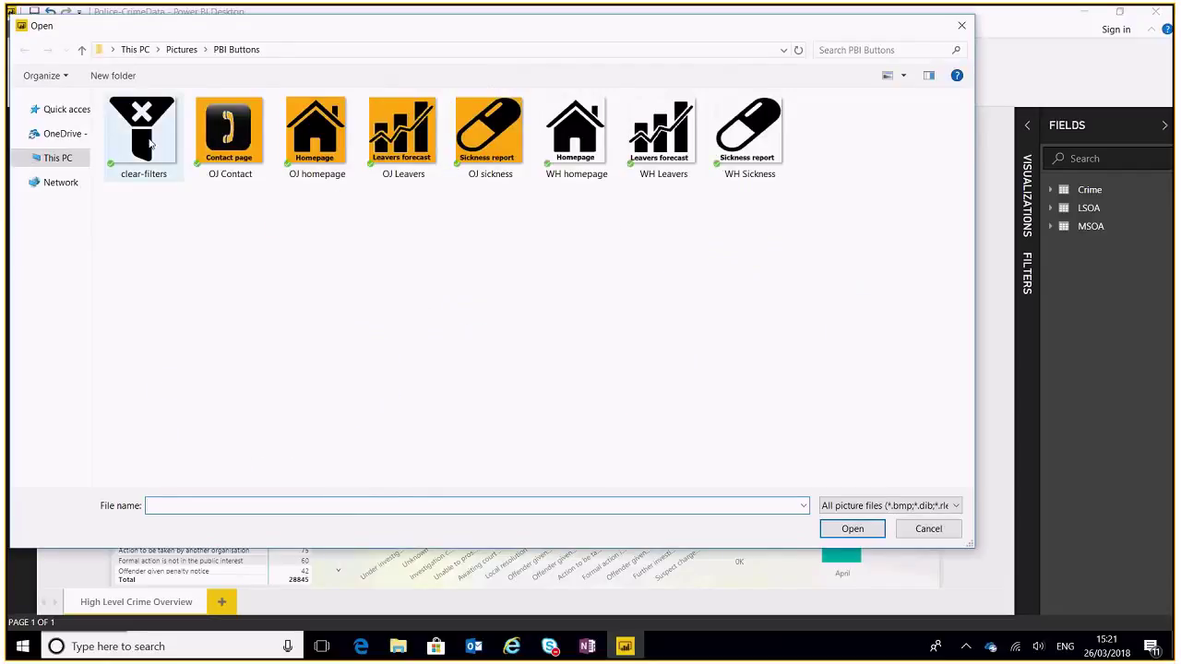
pyautogui.click(143, 134)
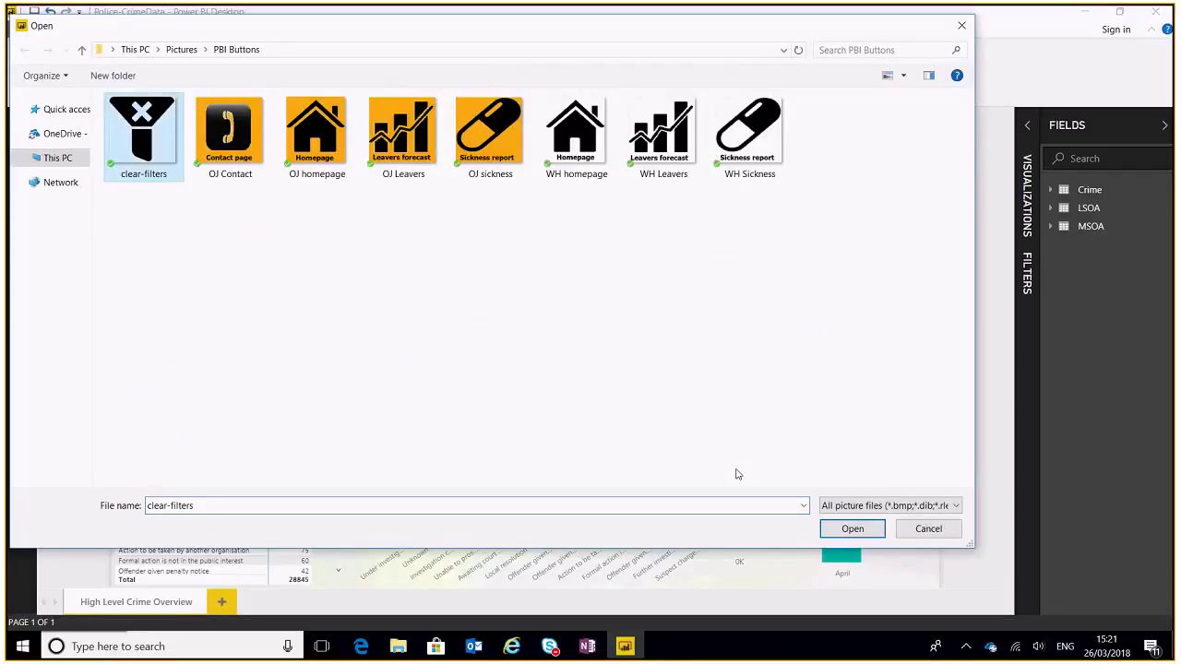
pyautogui.click(850, 529)
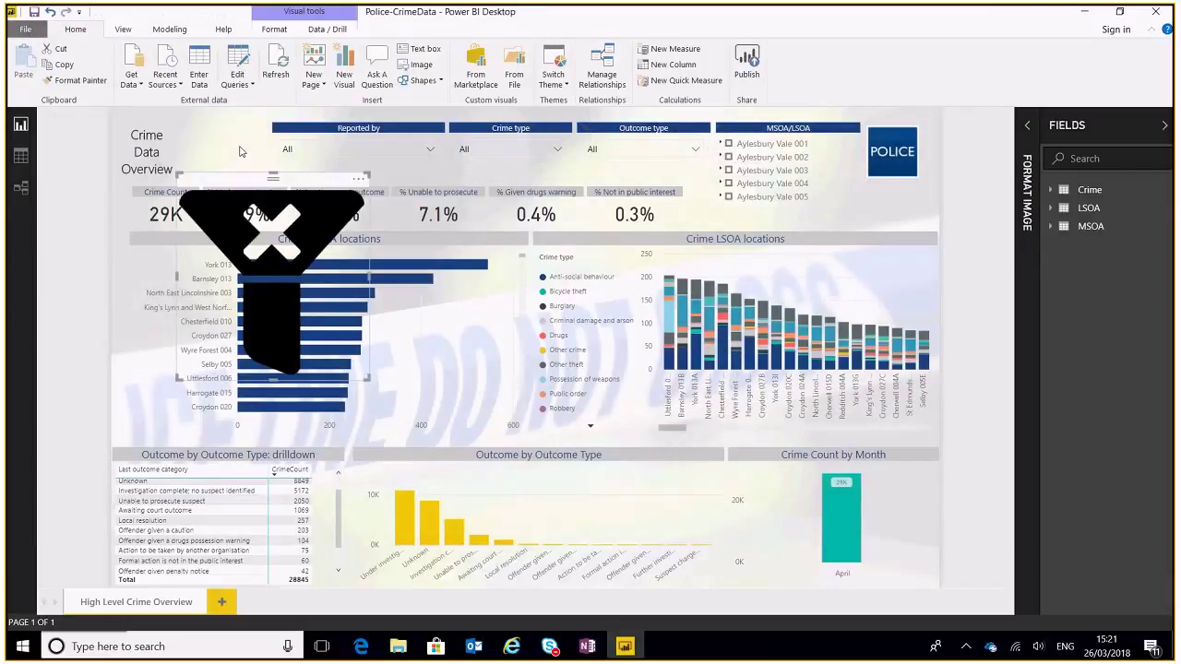
pyautogui.moveTo(272, 276); pyautogui.dragTo(274, 214)
pyautogui.moveTo(367, 306); pyautogui.dragTo(374, 184)
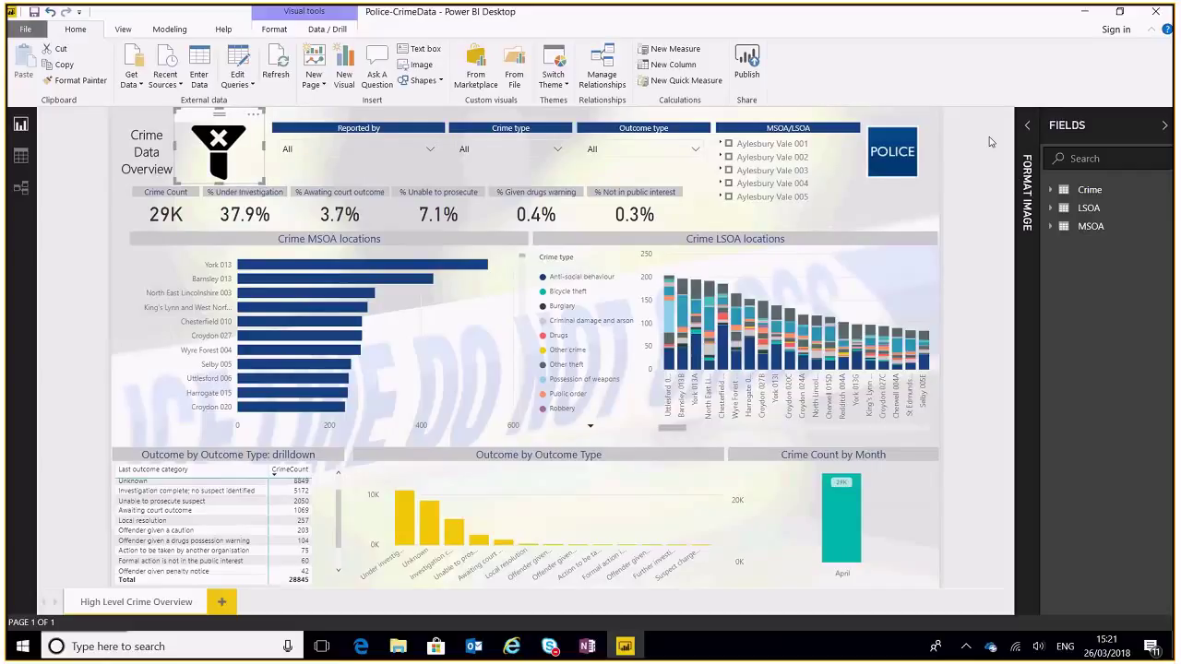
# Turn on the image title and enter the text 'CLEAR FILTERS'.
pyautogui.click(1026, 127)
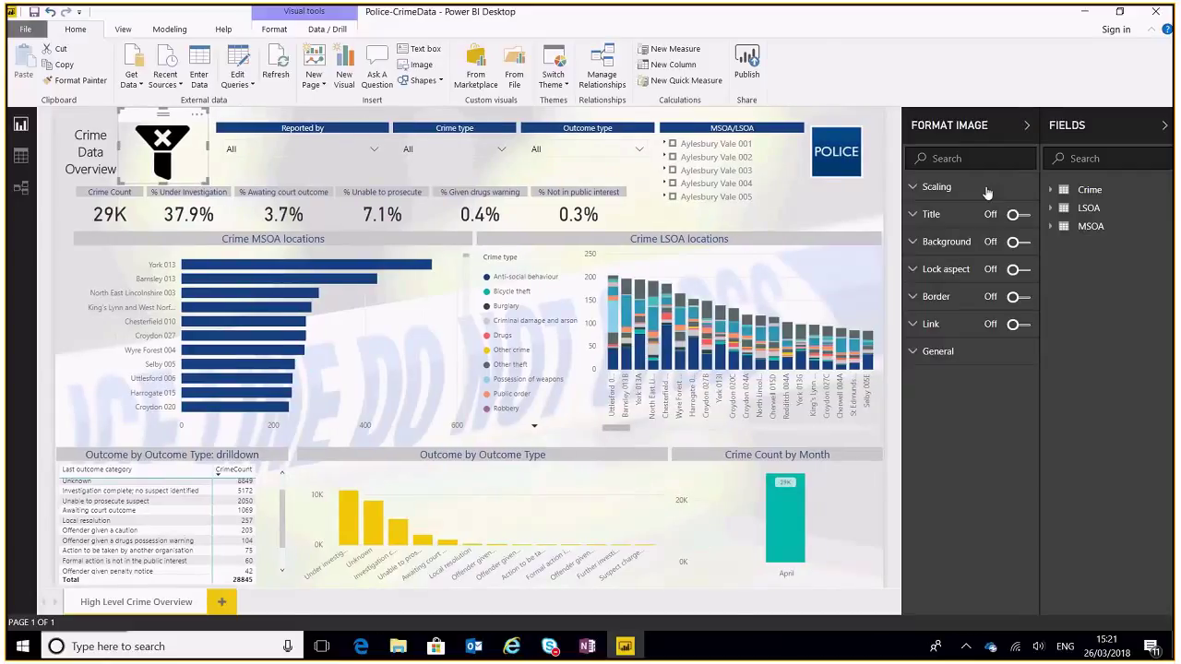
pyautogui.click(1015, 214)
pyautogui.click(1006, 243)
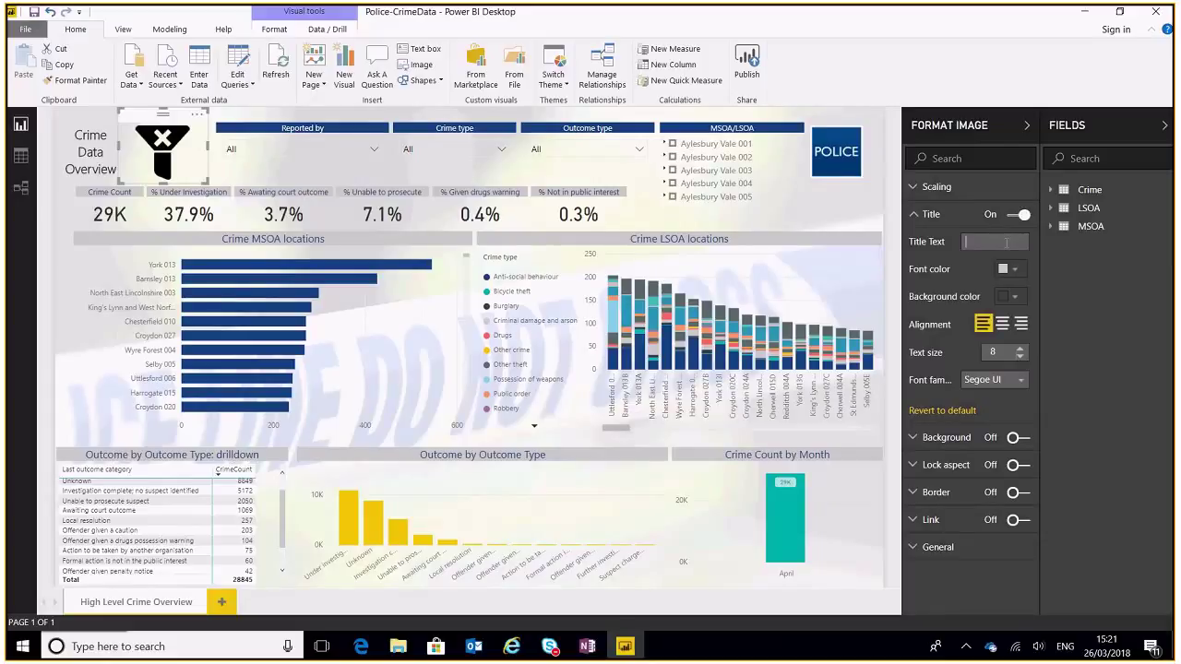
pyautogui.write('CLEAR FI')
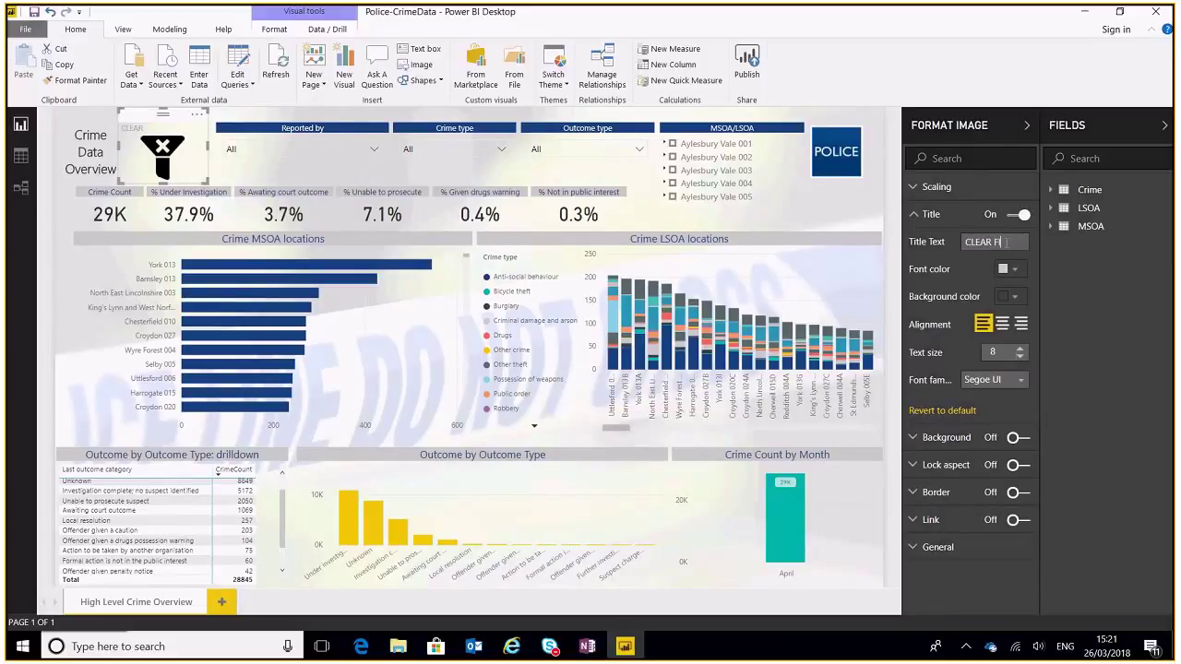
pyautogui.write('LTERS')
# Give the title a black background and white font, centred.
pyautogui.click(1015, 297)
pyautogui.click(919, 333)
pyautogui.click(1007, 269)
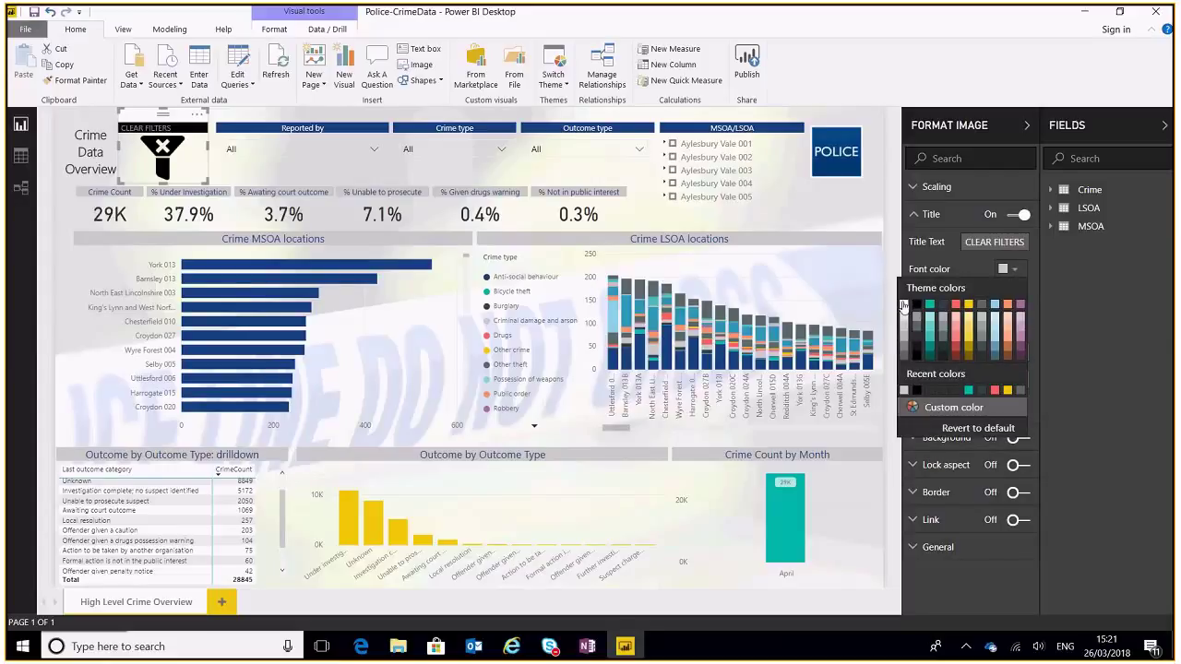
pyautogui.click(904, 307)
pyautogui.click(1002, 324)
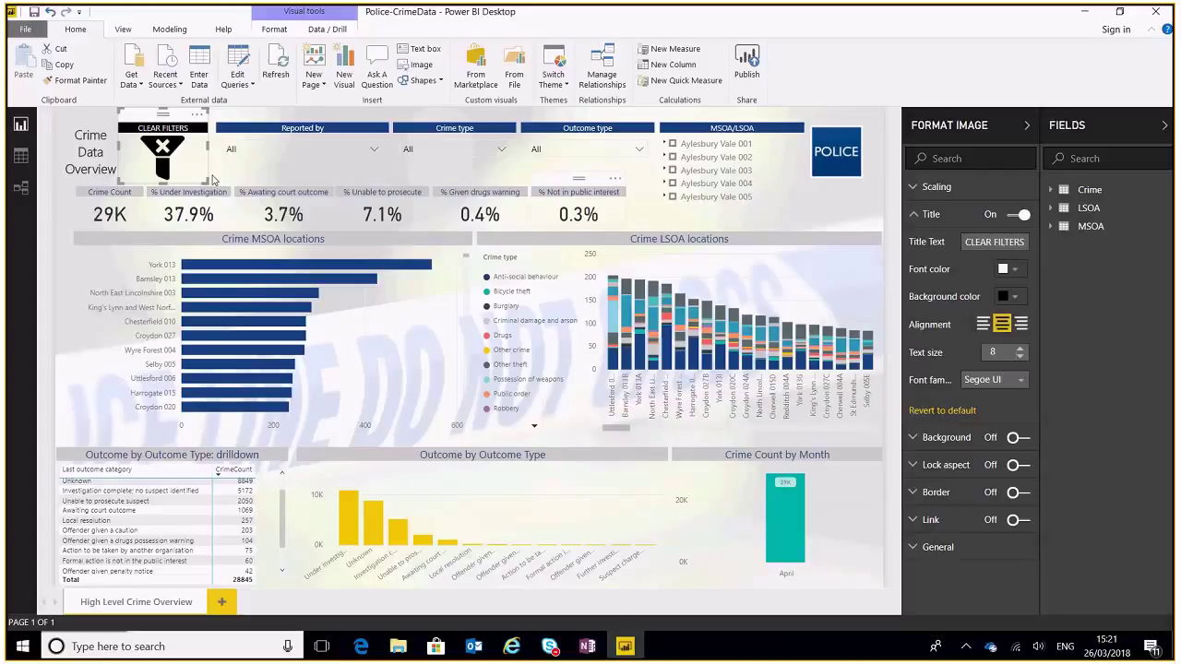
pyautogui.click(64, 238)
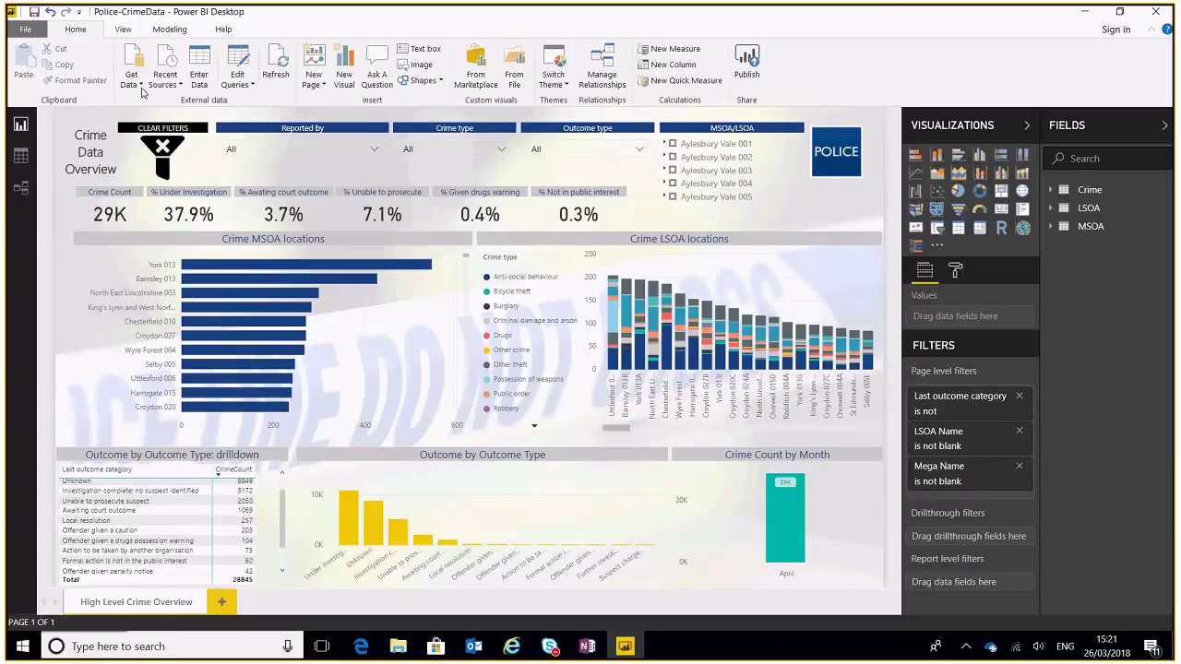
# Show the Bookmarks pane and add a bookmark of the current unfiltered view.
pyautogui.click(126, 34)
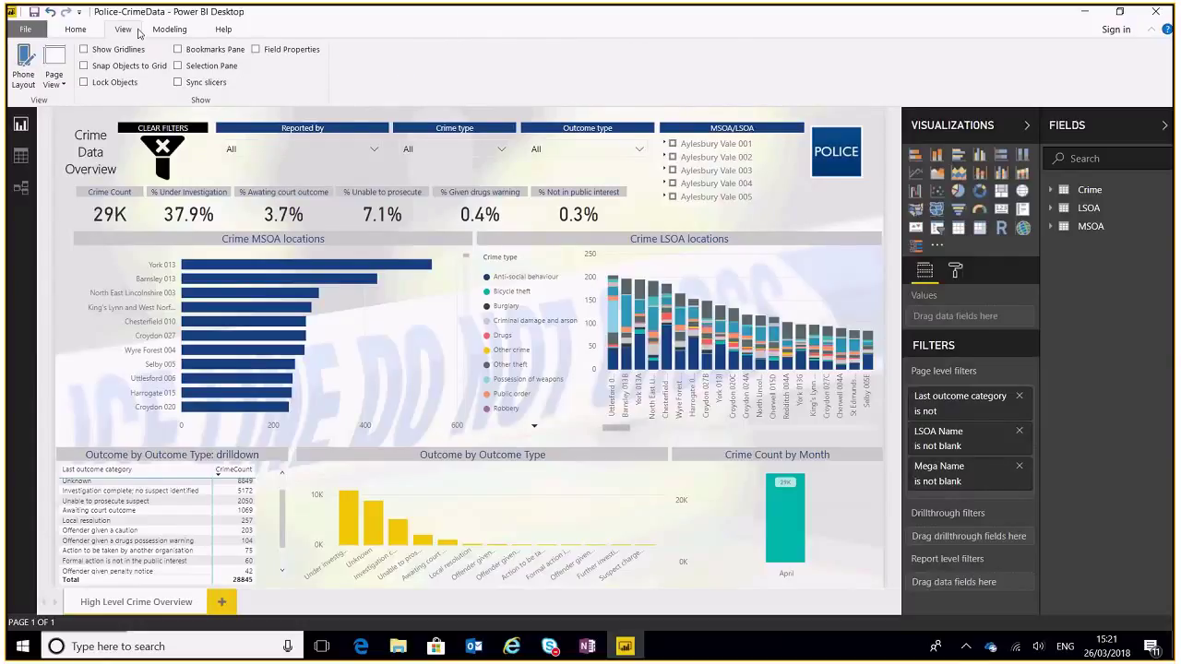
pyautogui.click(178, 49)
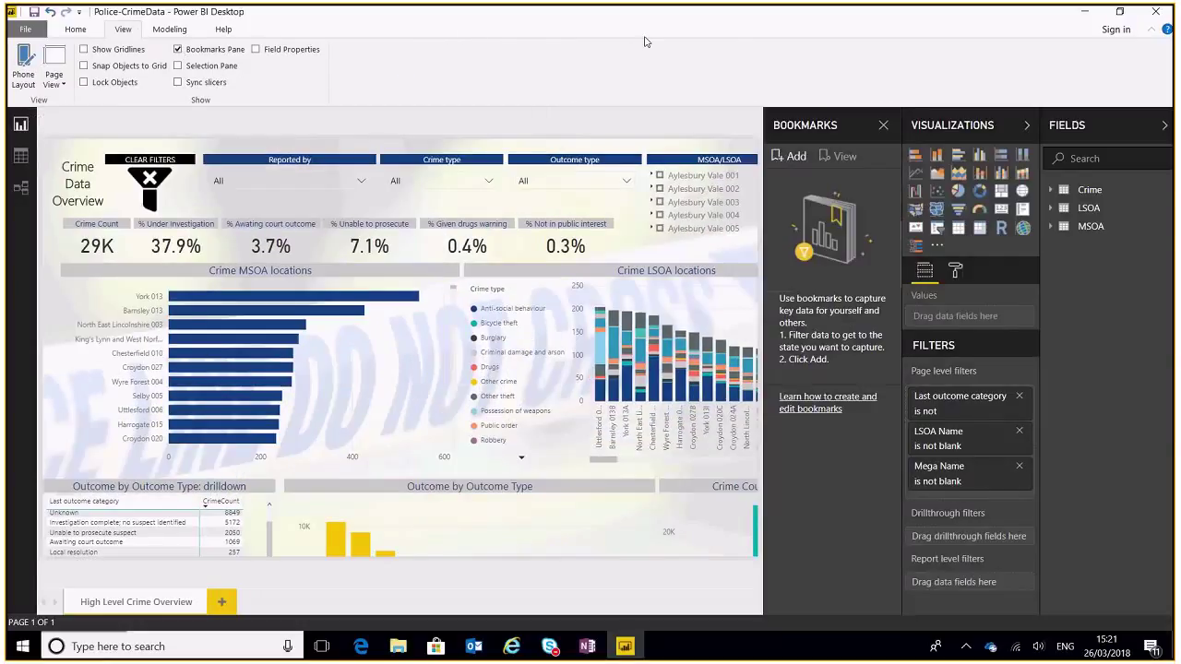
pyautogui.click(792, 156)
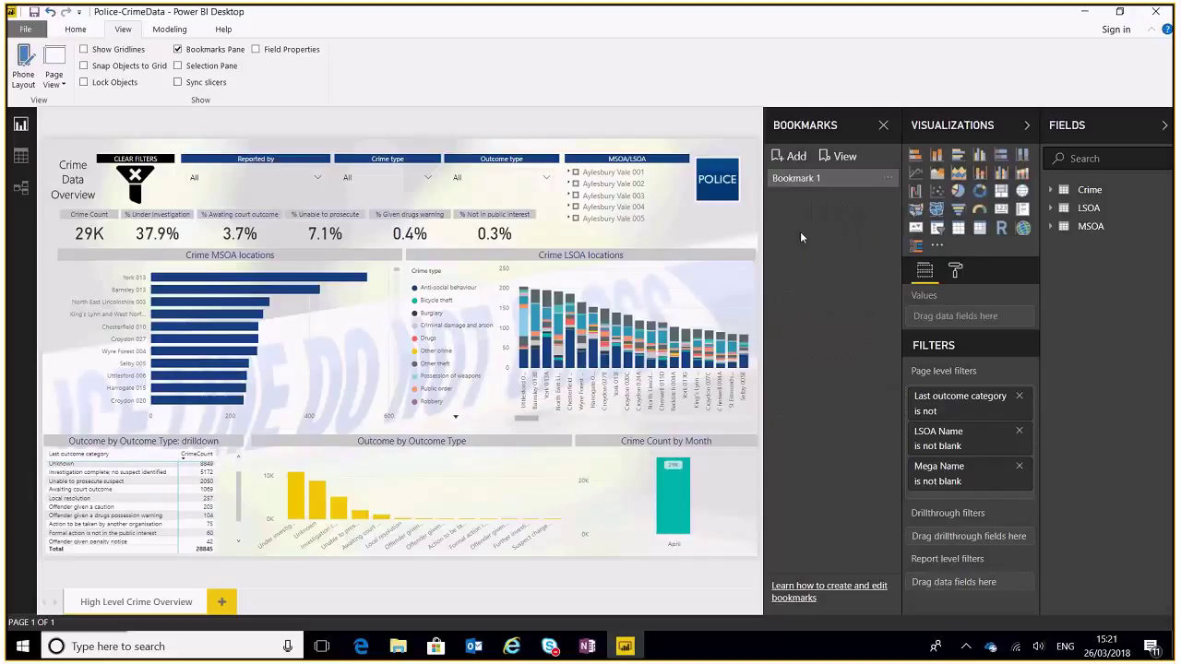
# Rename the new bookmark to 'Clear Filters'.
pyautogui.doubleClick(823, 179)
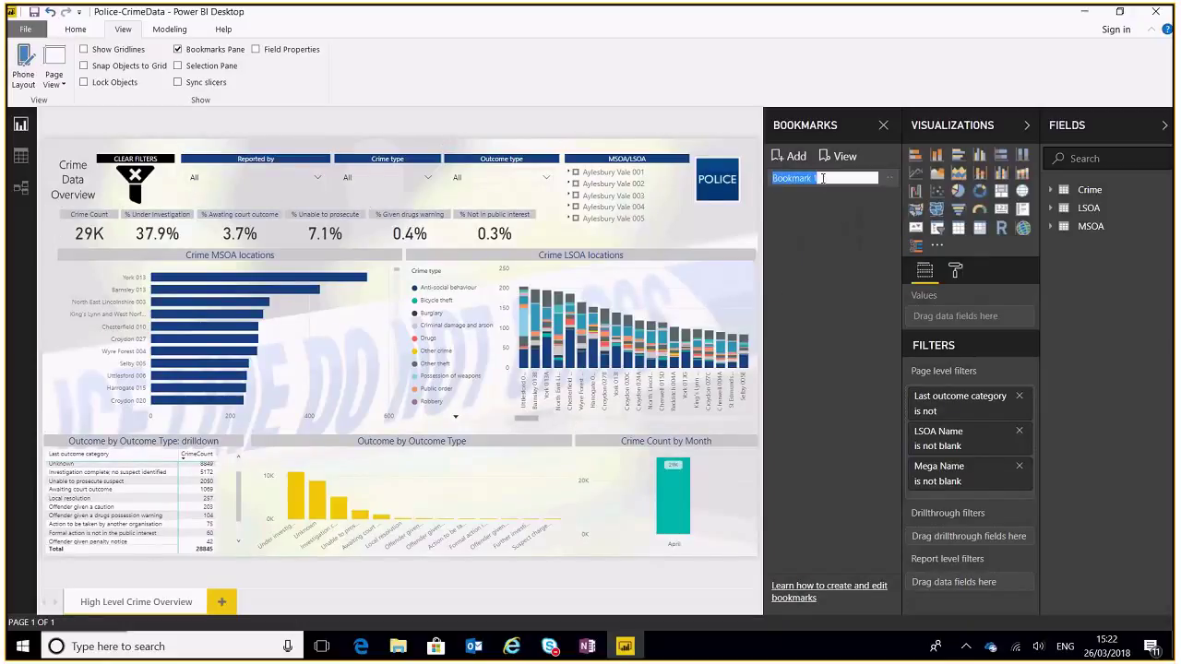
pyautogui.write('CLEA')
pyautogui.press('BackSpace')
pyautogui.press('BackSpace')
pyautogui.press('BackSpace')
pyautogui.write('lear Filters')
pyautogui.press('Return')
pyautogui.click(827, 239)
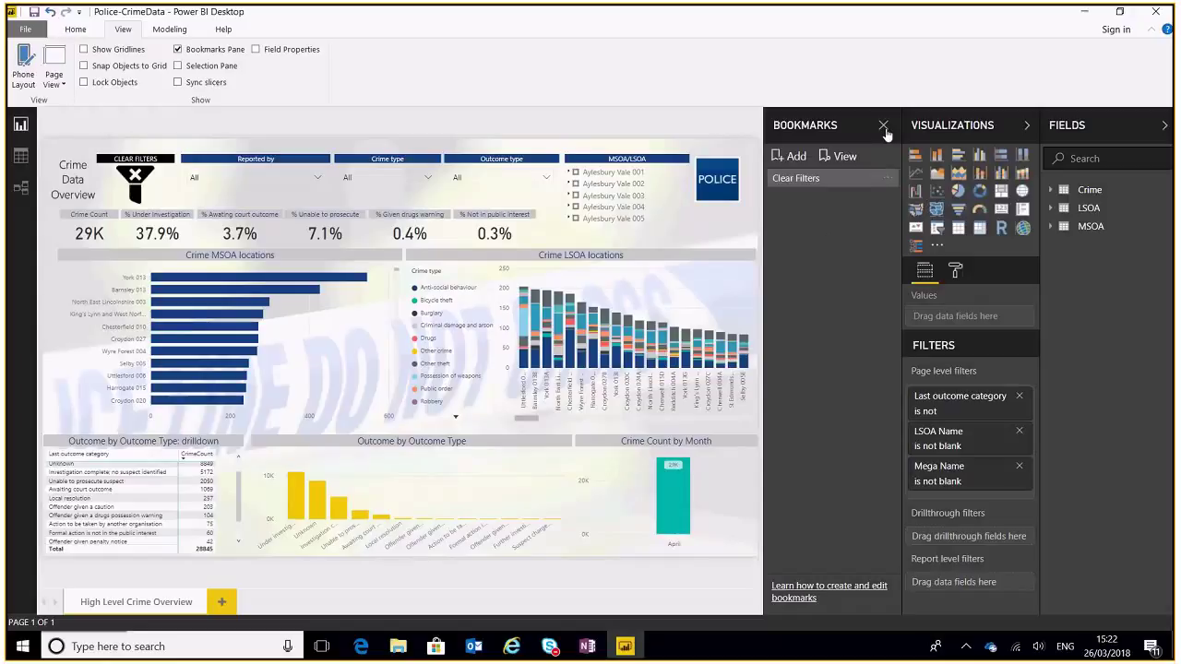
# Turn on the CLEAR FILTERS image's link, with type Bookmark and bookmark Clear Filters.
pyautogui.click(883, 125)
pyautogui.click(155, 152)
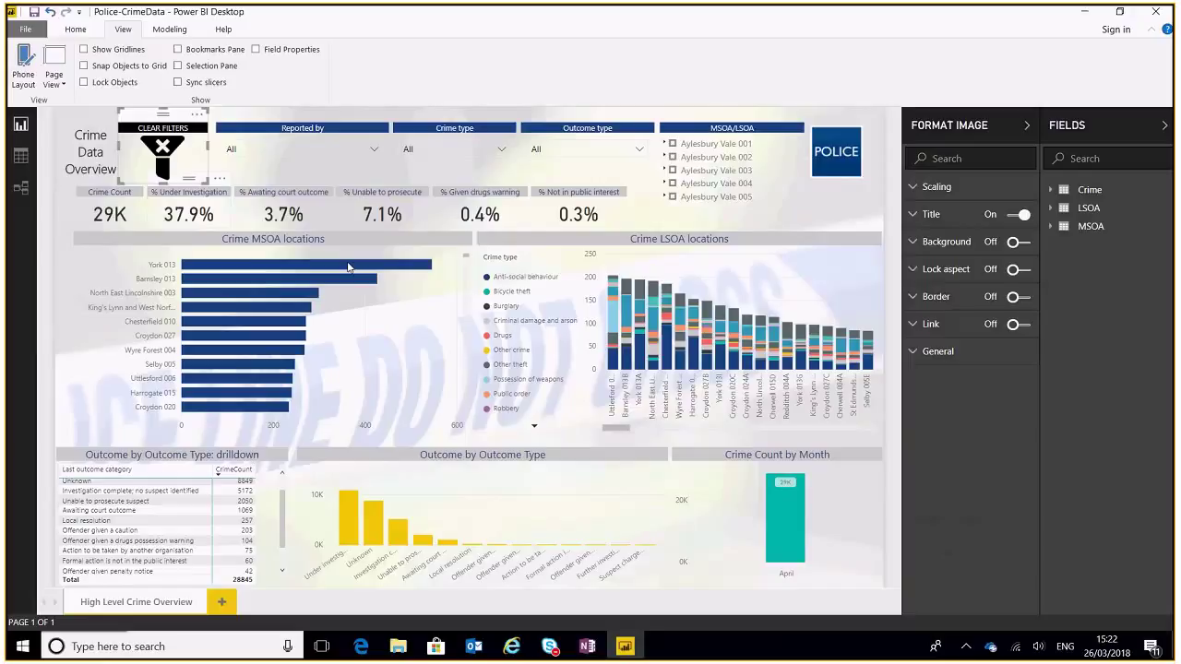
pyautogui.click(1019, 324)
pyautogui.click(994, 352)
pyautogui.click(1004, 384)
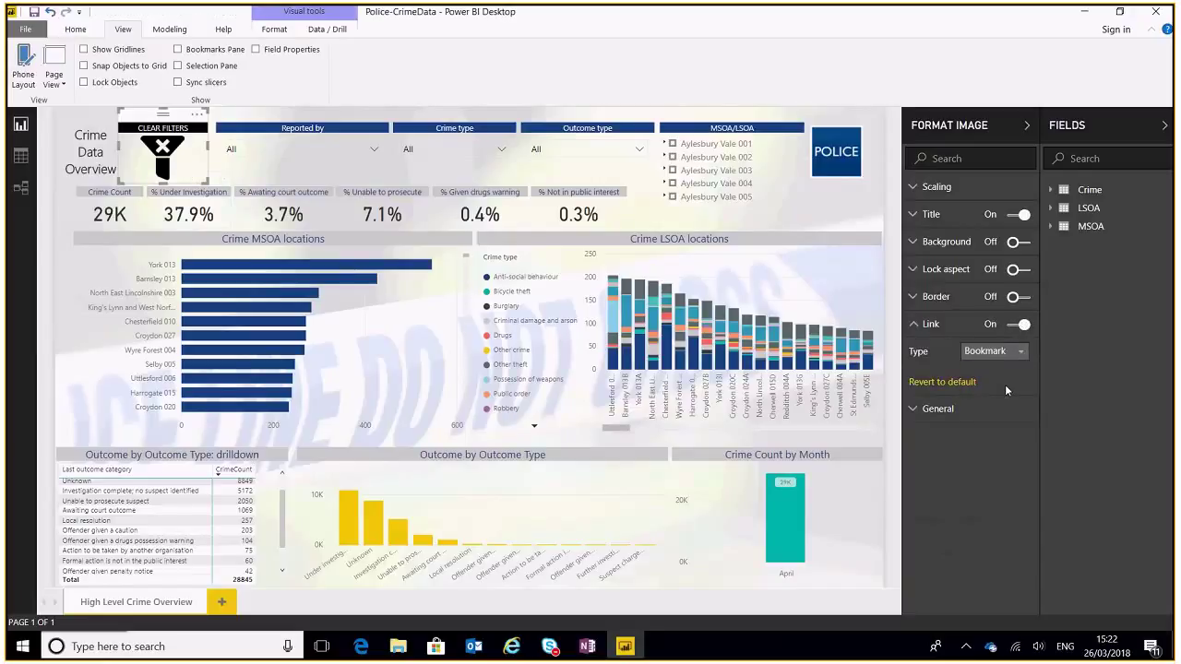
pyautogui.click(994, 378)
pyautogui.click(987, 396)
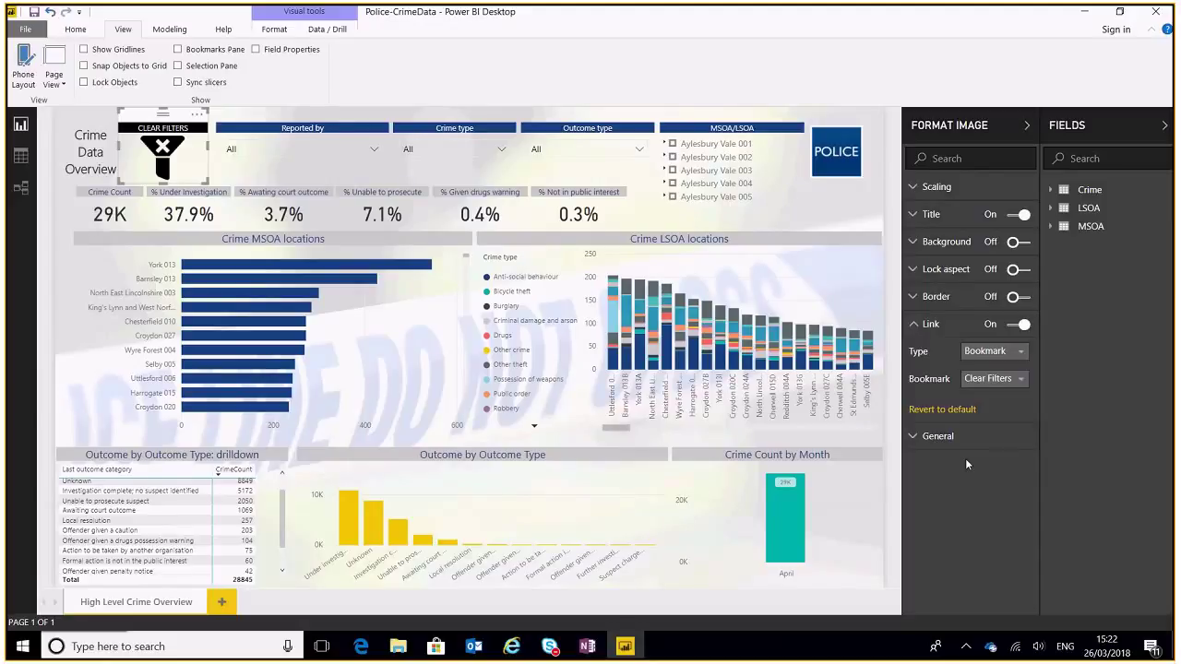
pyautogui.click(1027, 125)
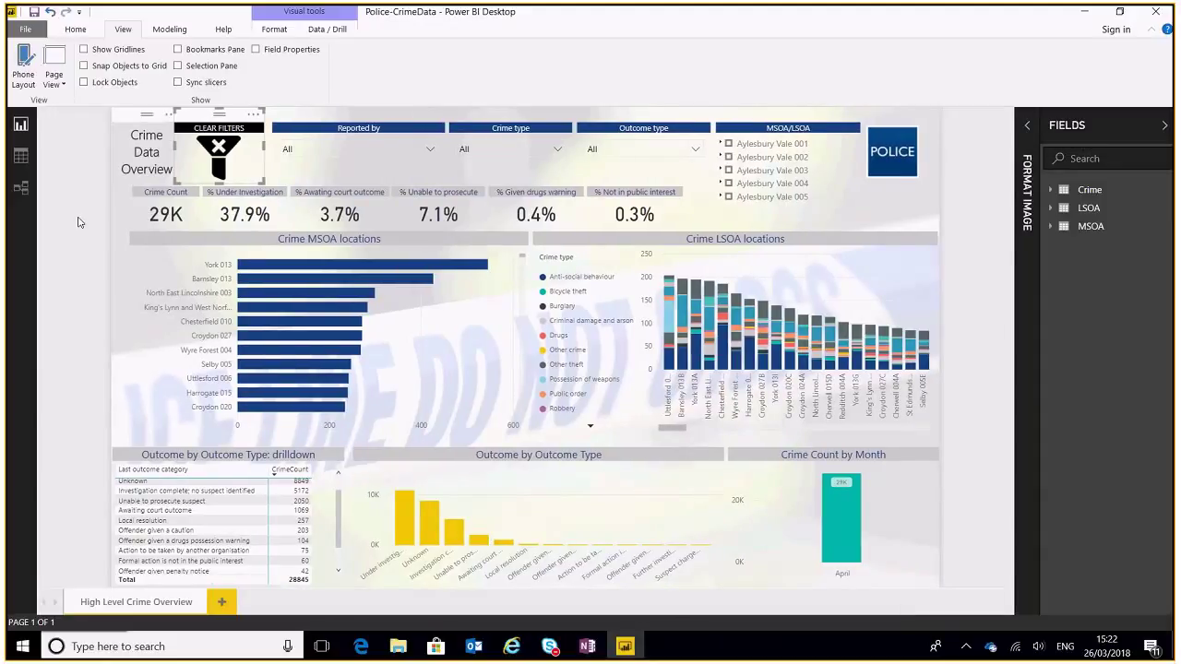
pyautogui.click(360, 148)
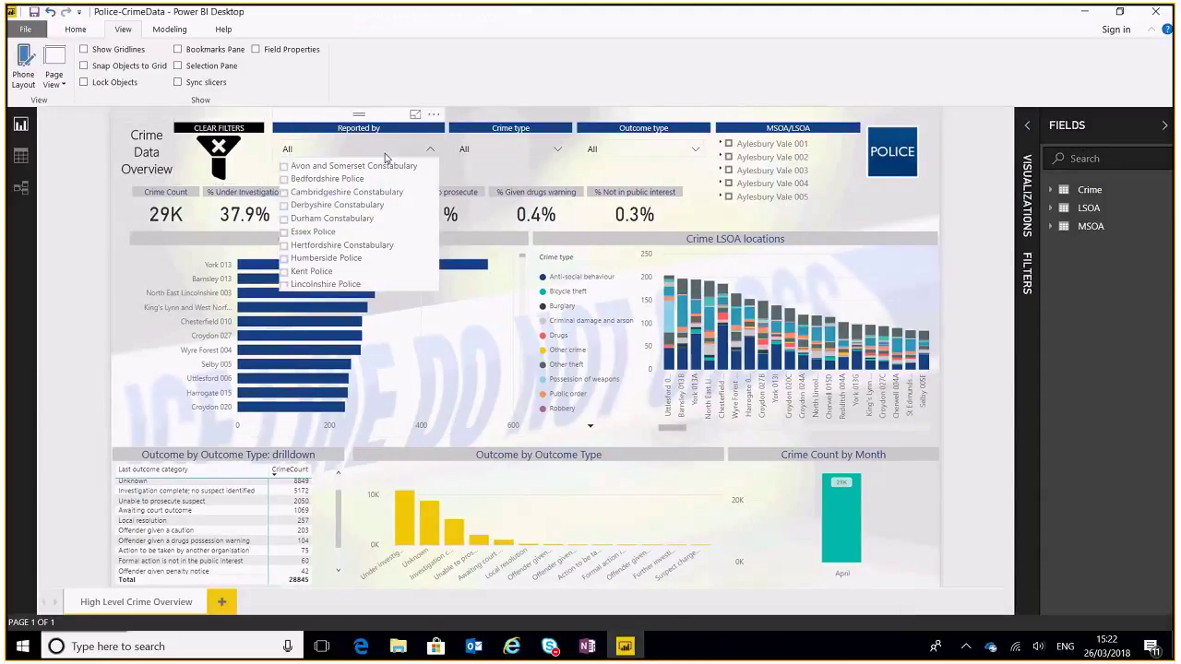
pyautogui.click(334, 206)
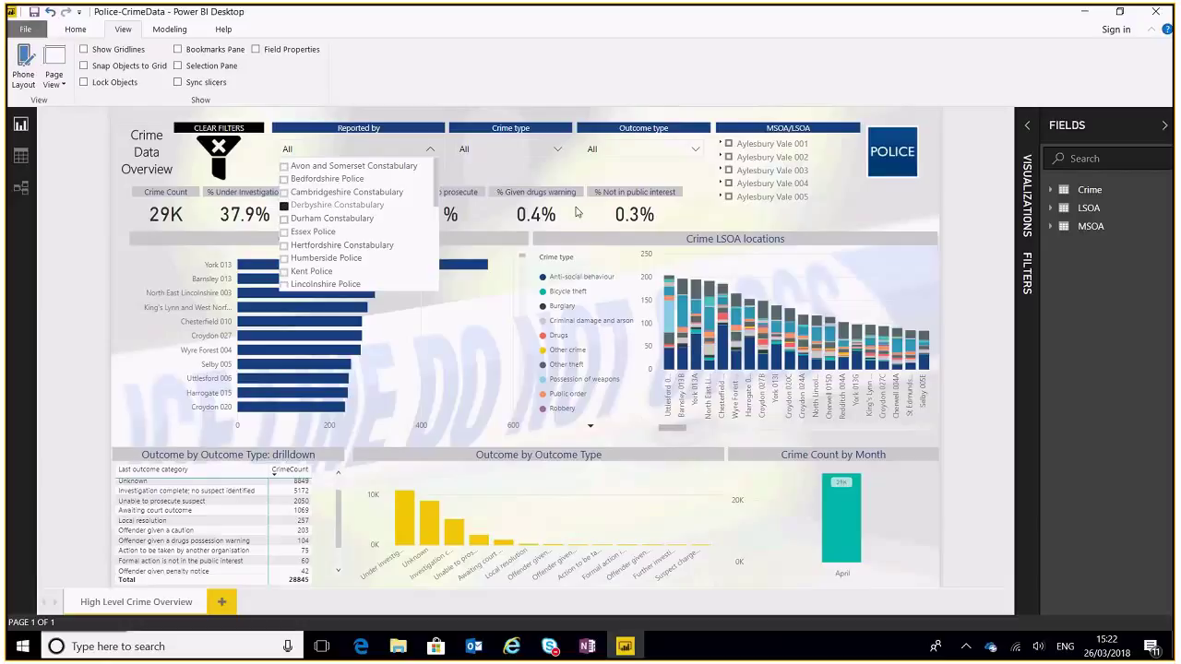
pyautogui.click(542, 151)
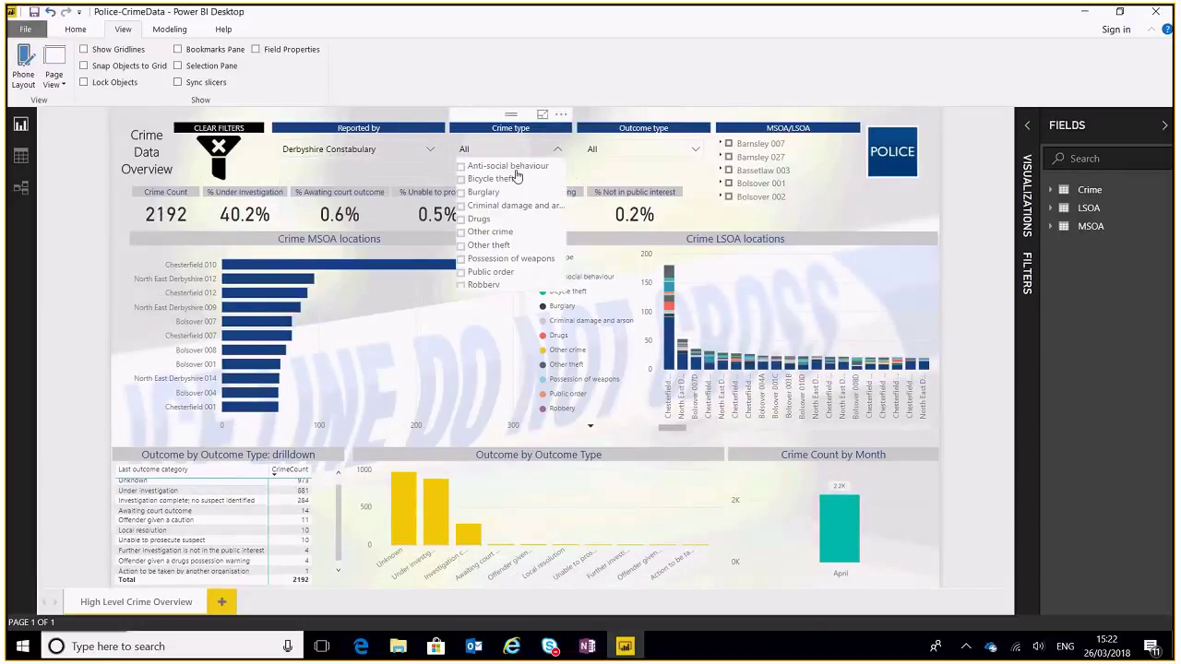
pyautogui.click(498, 178)
pyautogui.click(692, 152)
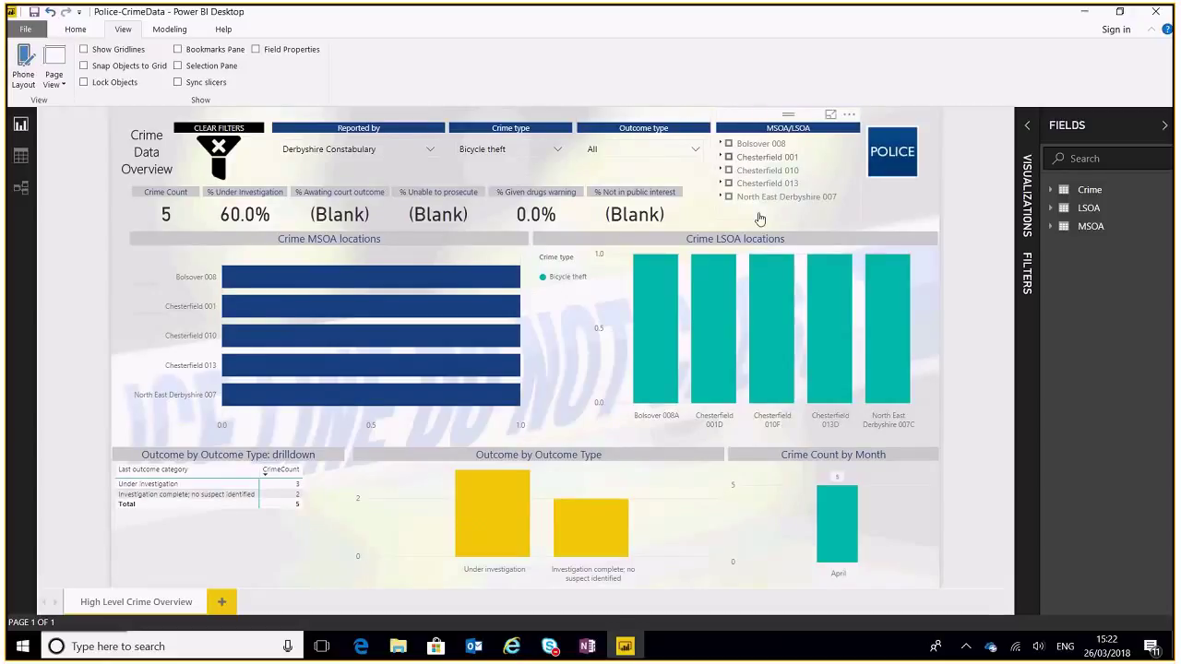
pyautogui.click(749, 157)
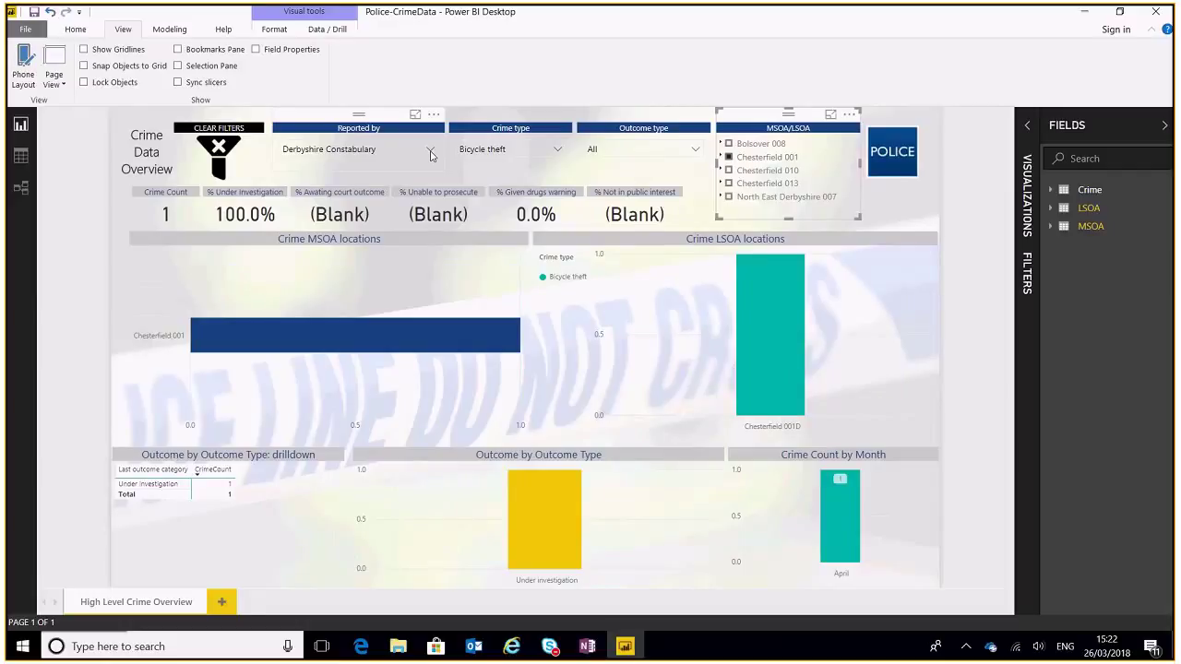
pyautogui.click(430, 152)
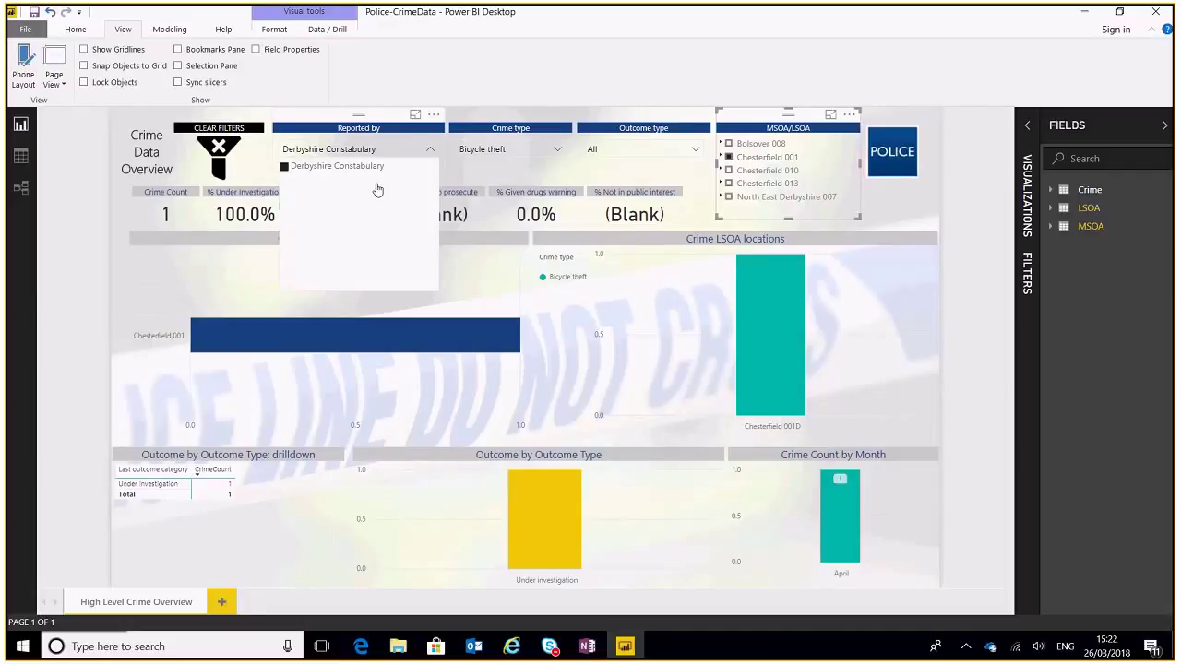
pyautogui.click(395, 125)
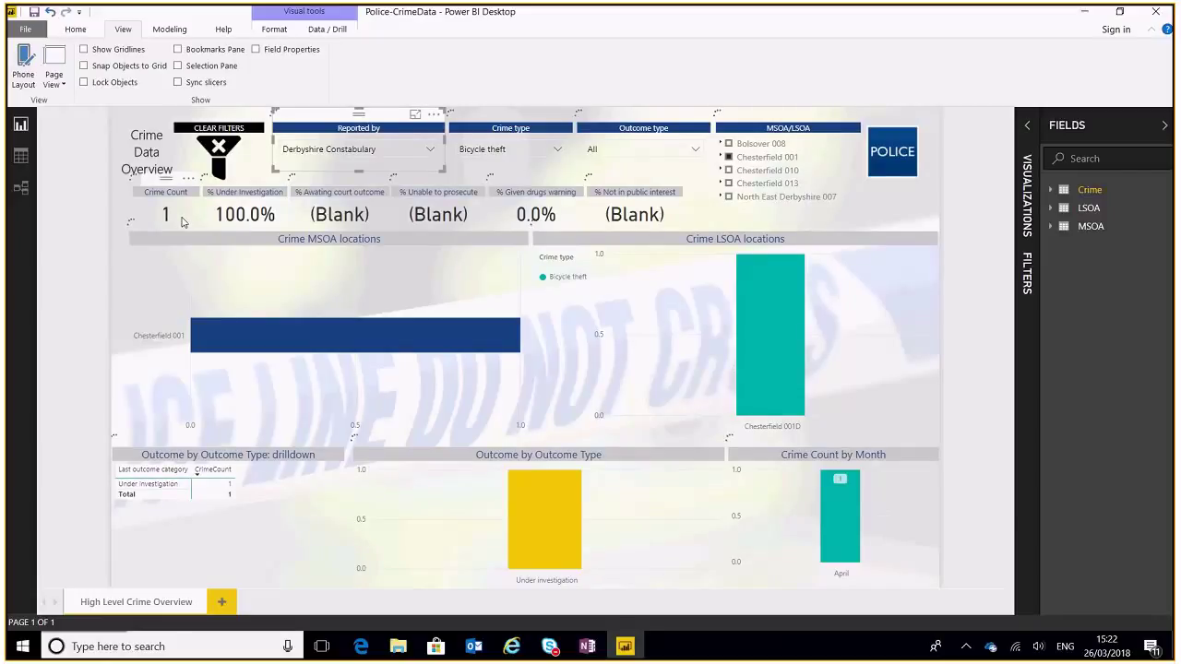
# Filter the slicers to Essex Police, Burglary and Under investigation.
pyautogui.click(431, 149)
pyautogui.click(364, 231)
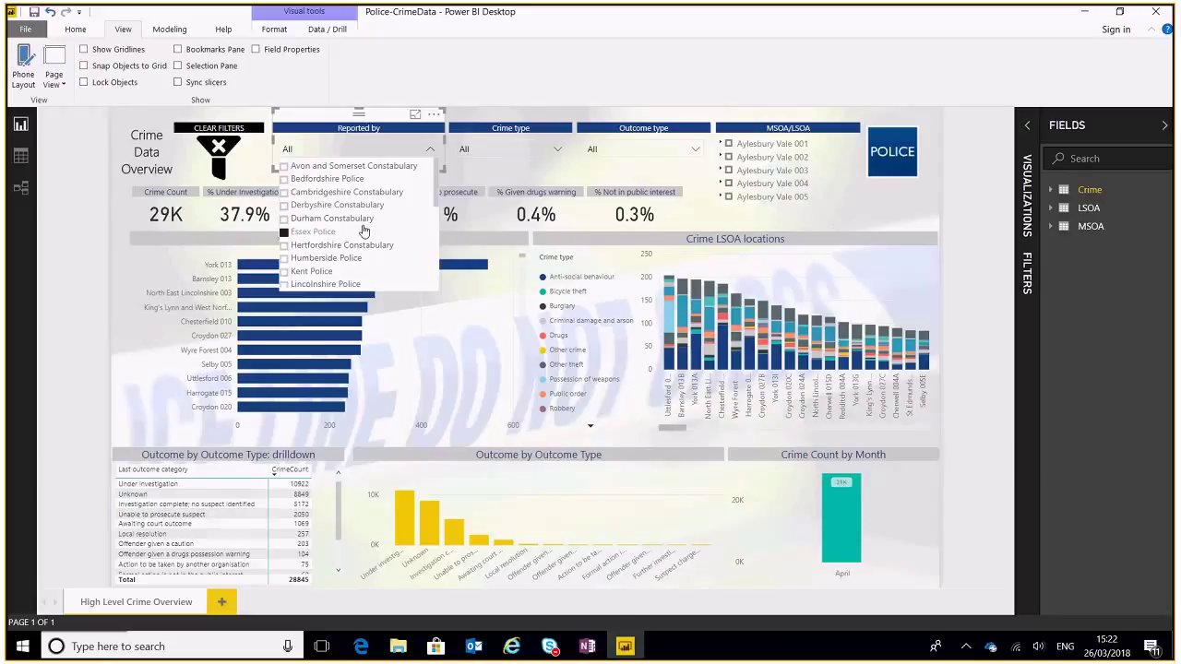
pyautogui.click(529, 154)
pyautogui.click(531, 152)
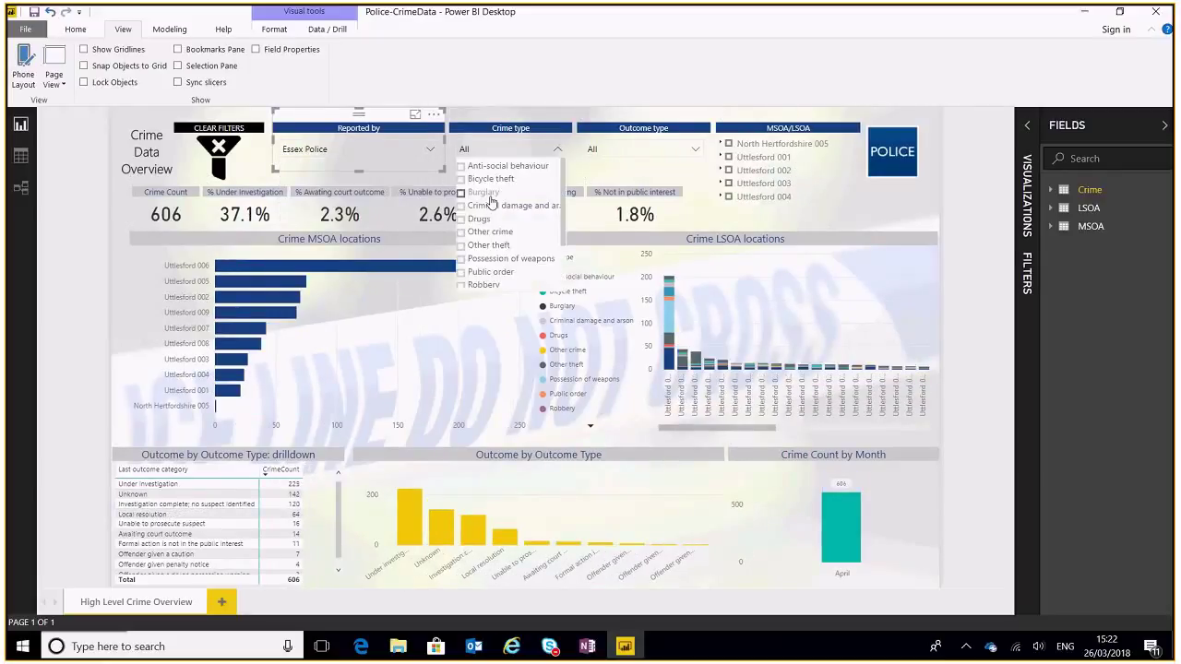
pyautogui.click(489, 193)
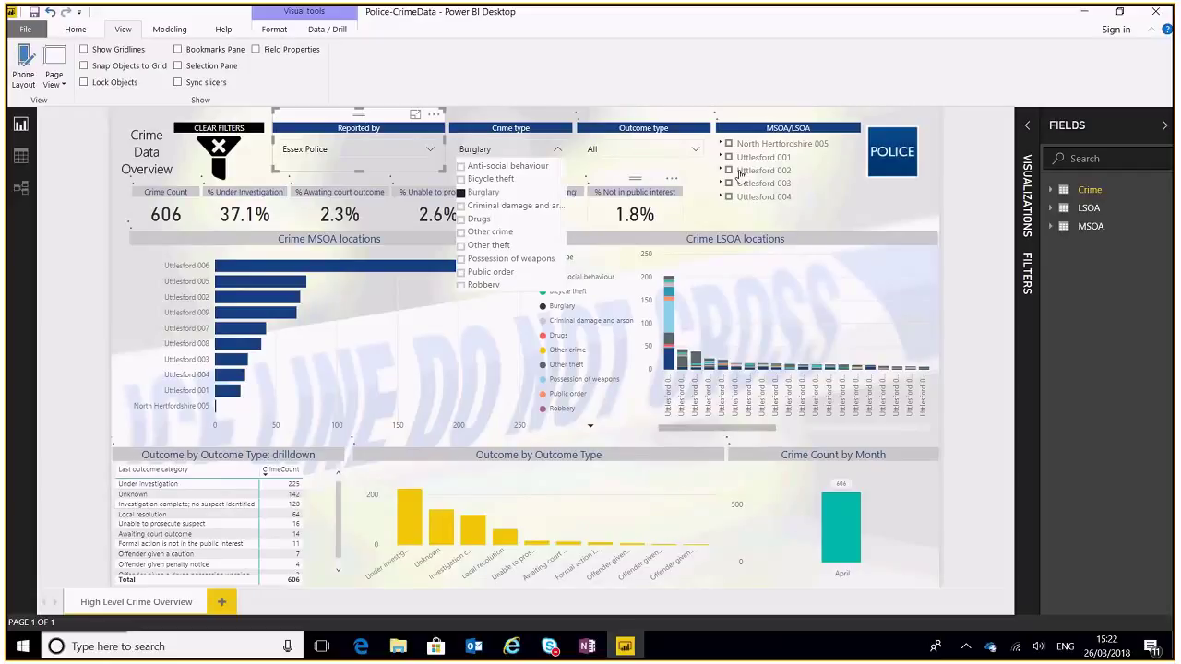
pyautogui.click(683, 151)
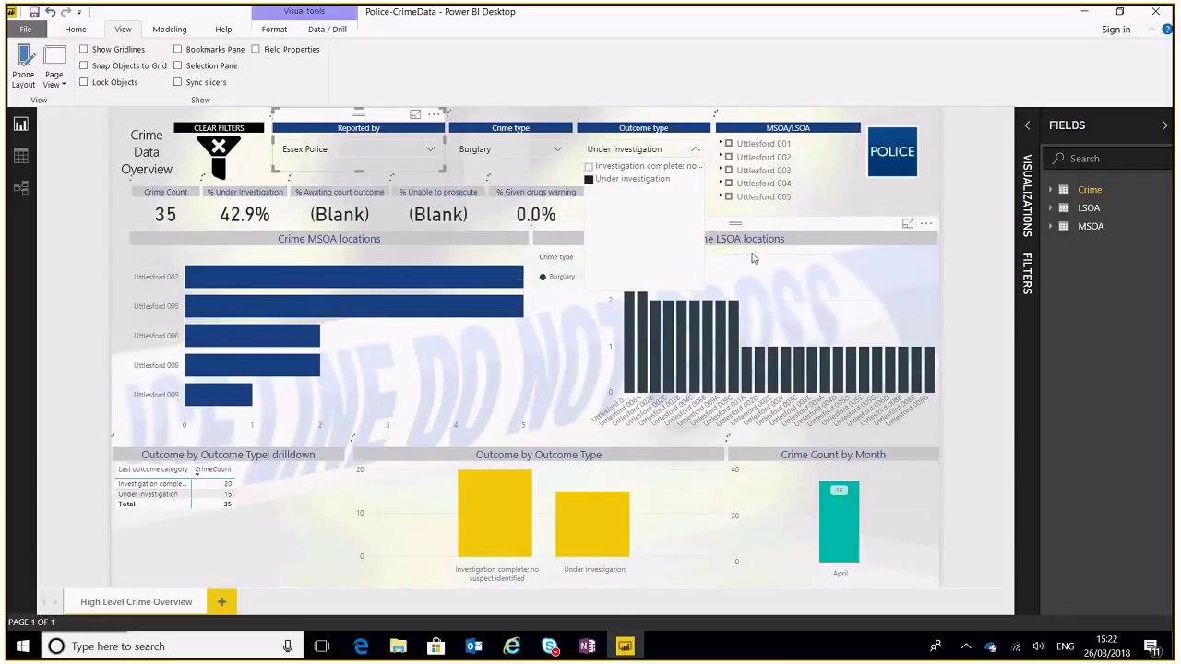
pyautogui.click(632, 179)
pyautogui.click(656, 147)
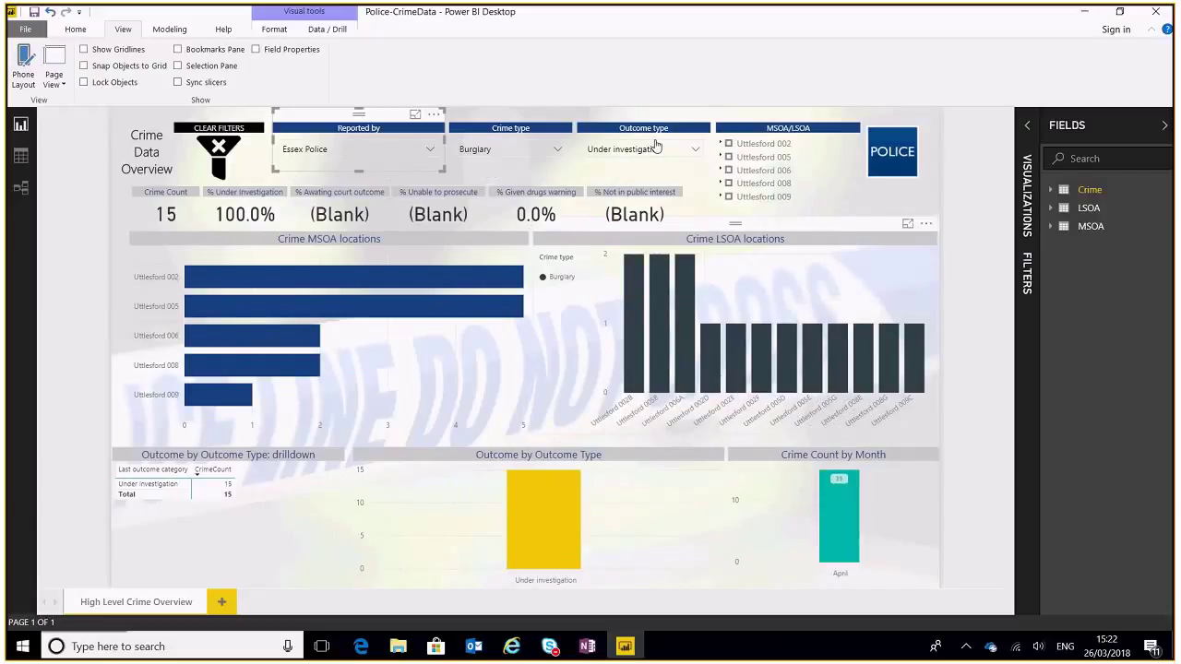
# Switch the slicers to Staffordshire Police and Bicycle theft, then close the lists.
pyautogui.click(430, 152)
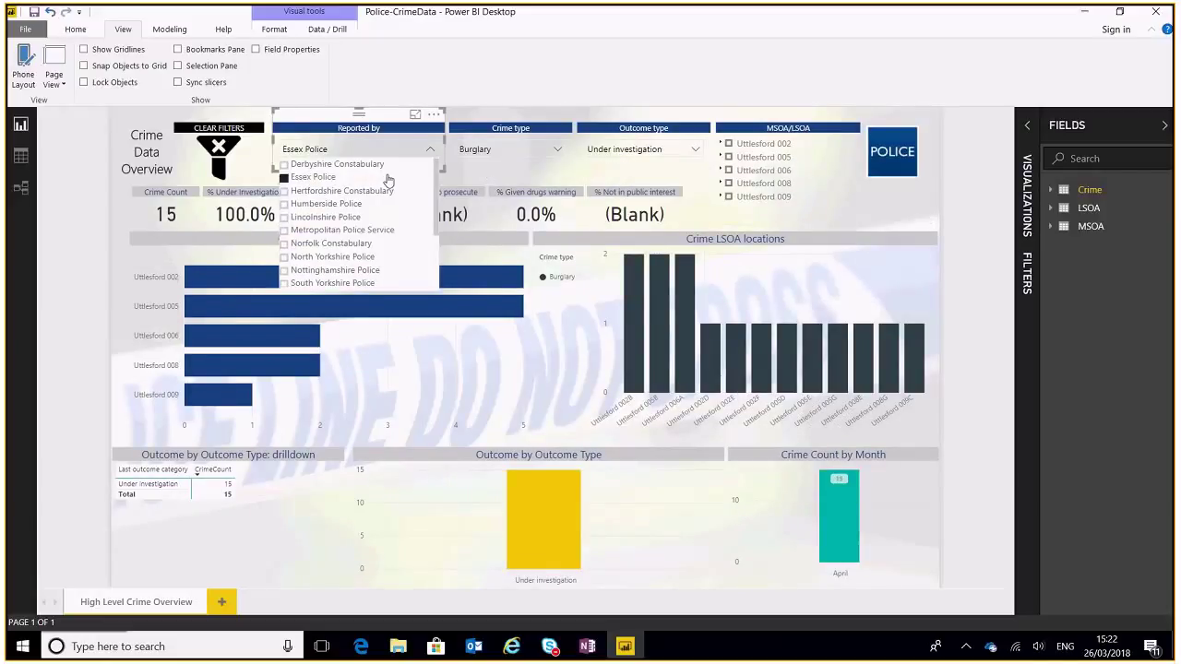
pyautogui.scroll(-5, 388, 185)
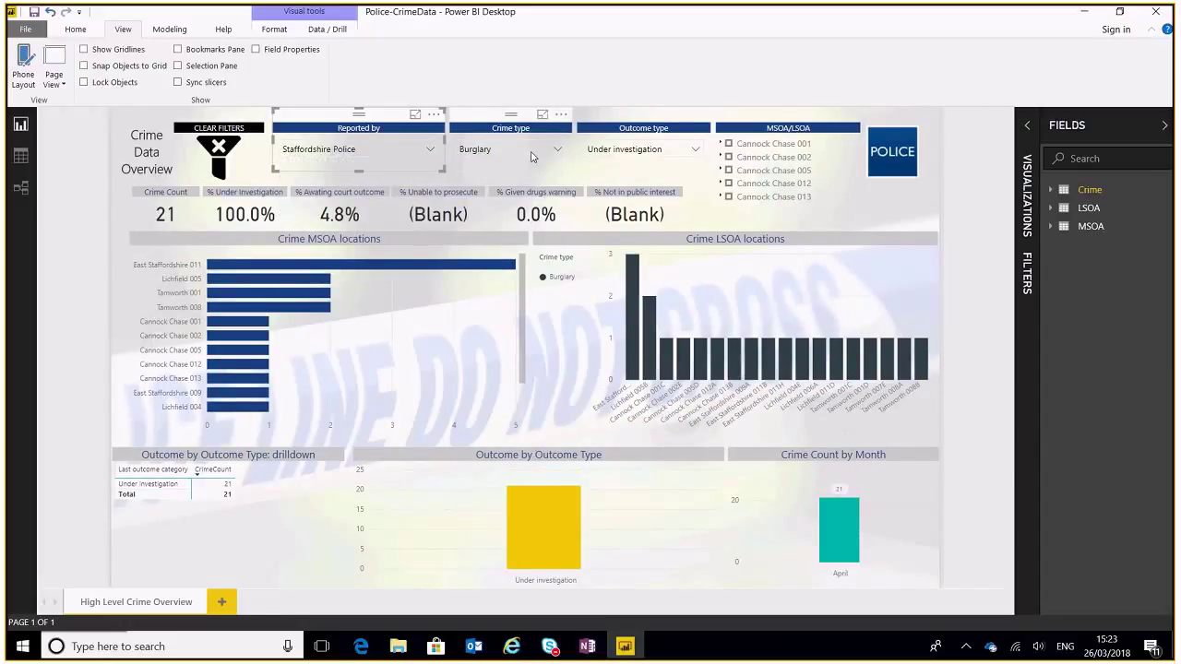
pyautogui.click(531, 152)
pyautogui.click(483, 168)
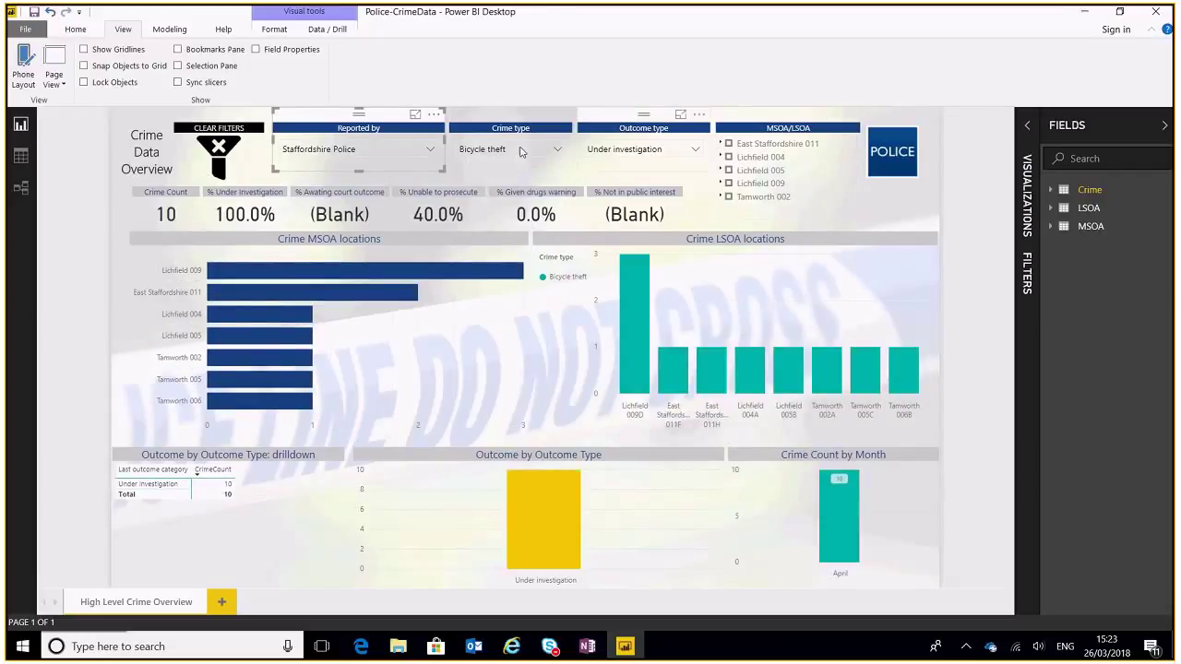
pyautogui.click(557, 149)
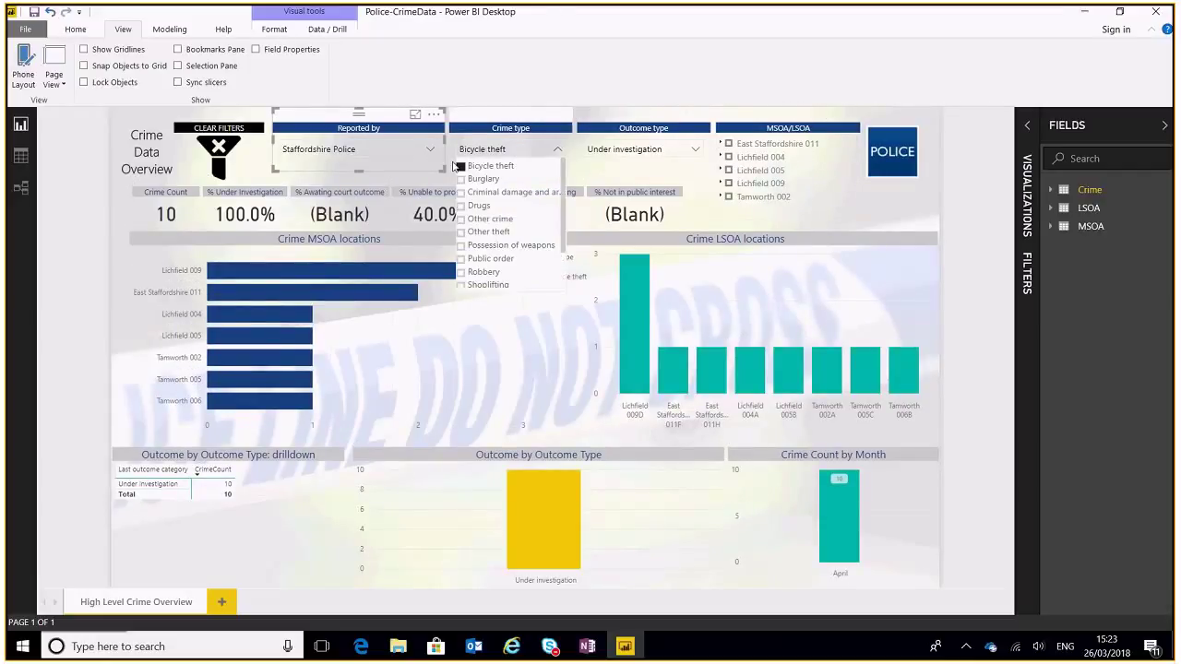
pyautogui.click(429, 151)
pyautogui.scroll(2, 409, 212)
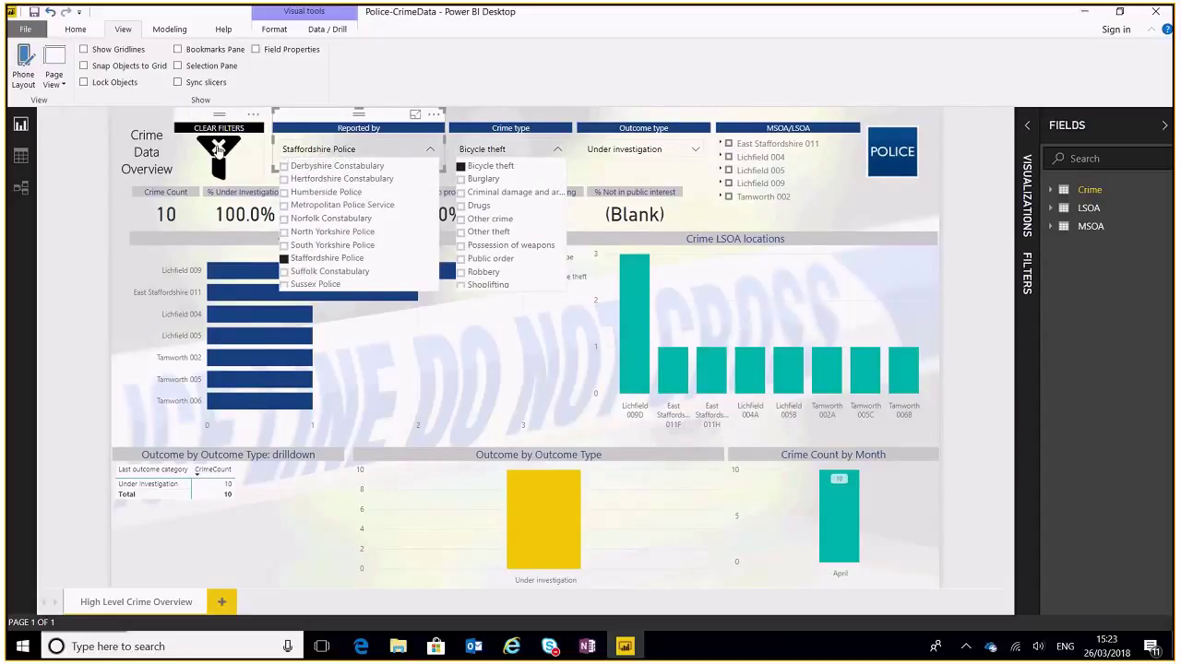
pyautogui.click(233, 205)
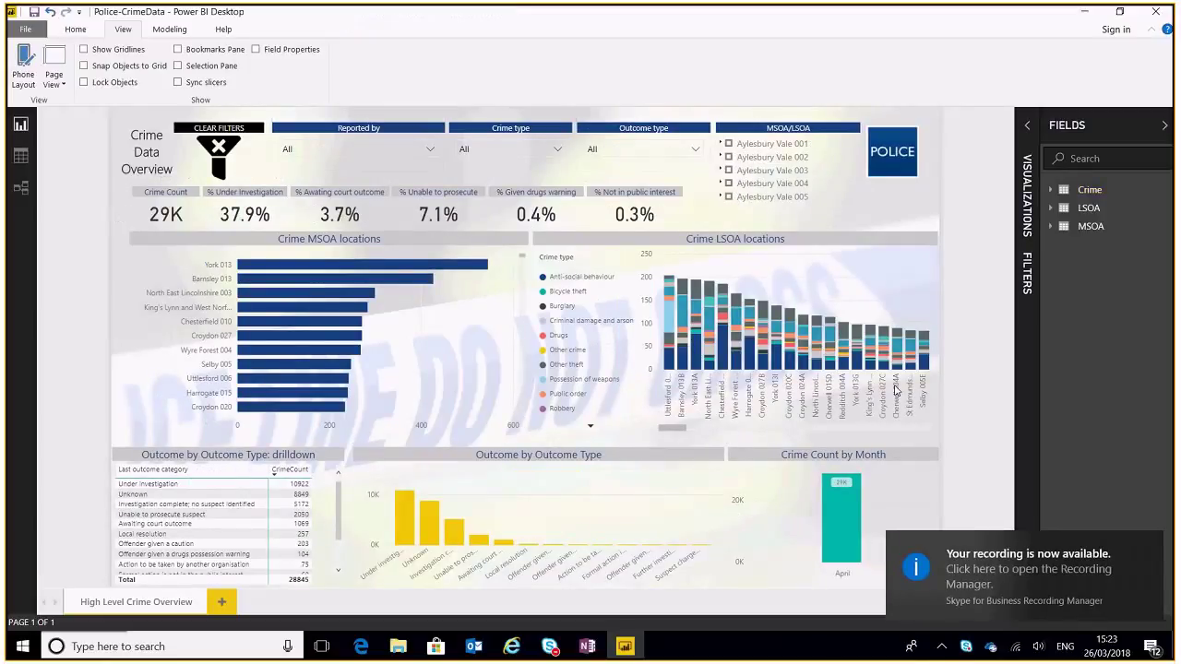
# Dismiss the recording notification.
pyautogui.click(1147, 546)
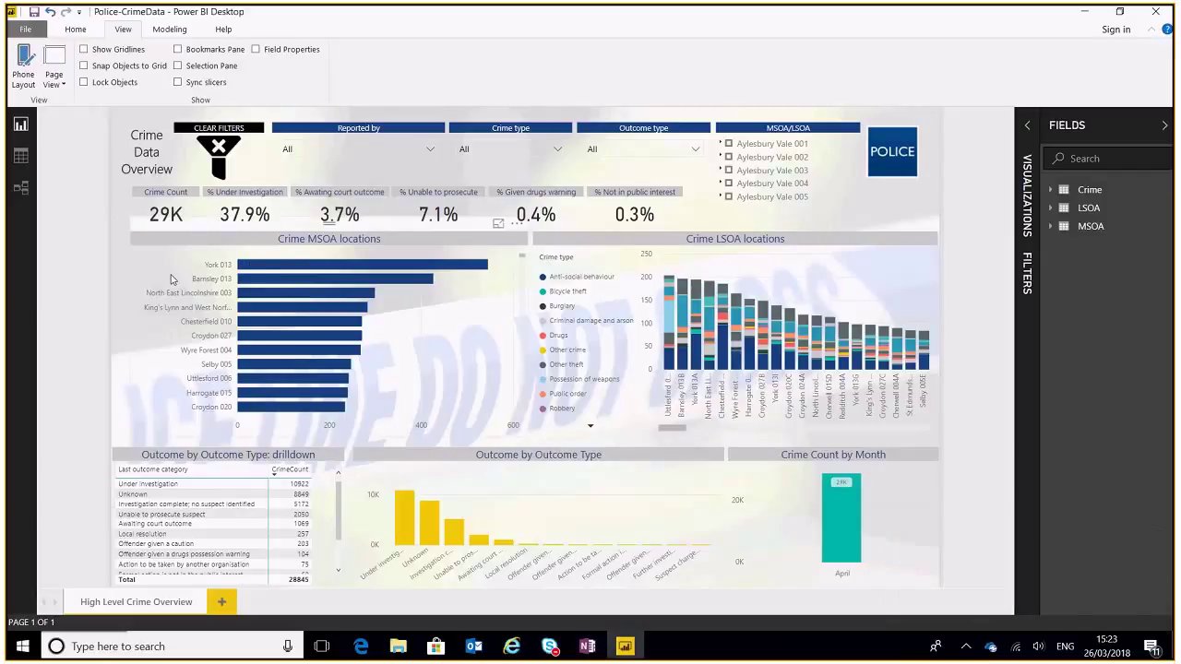